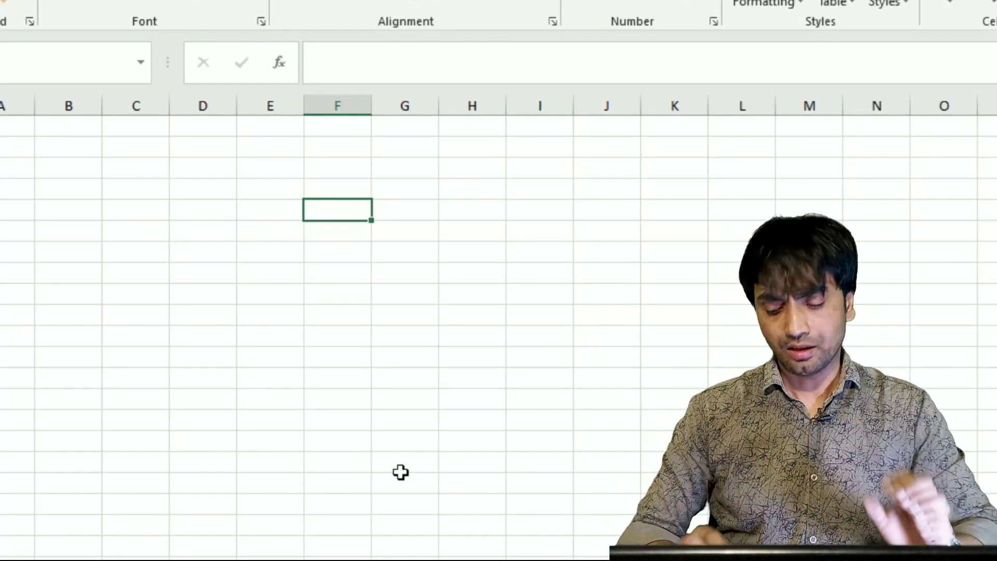
Enter the sample line 'f dsf dsfds fdsf dsf dfs dsf dsf dfs' in column F, then autocomplete 'fdsf' below it.
key(Down)
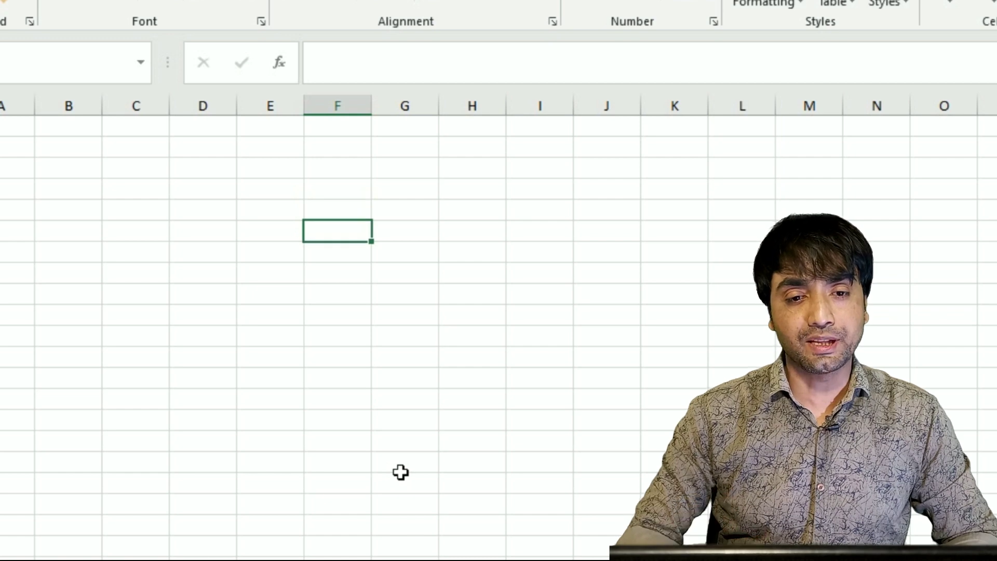
key(Down)
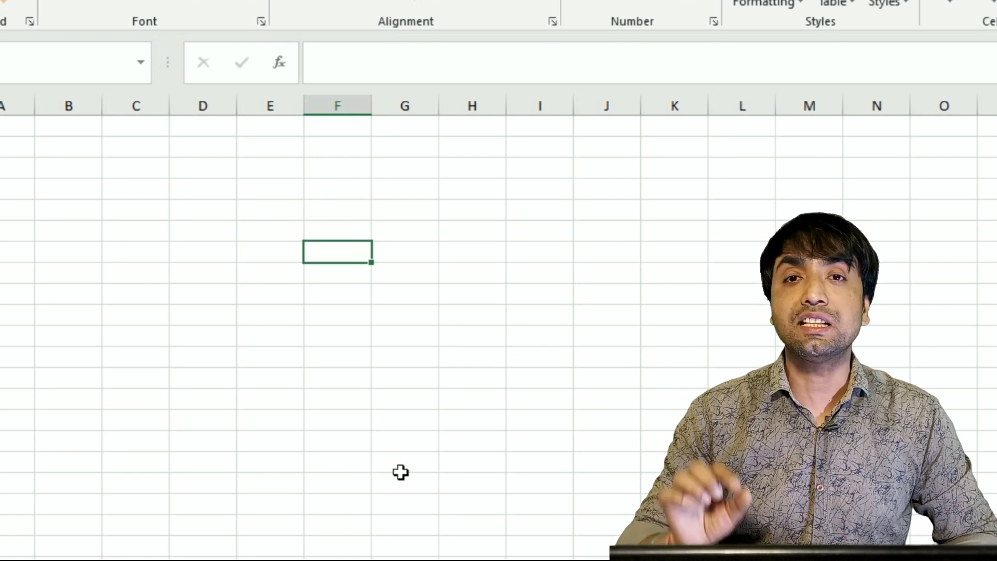
key(Down)
key(Down)
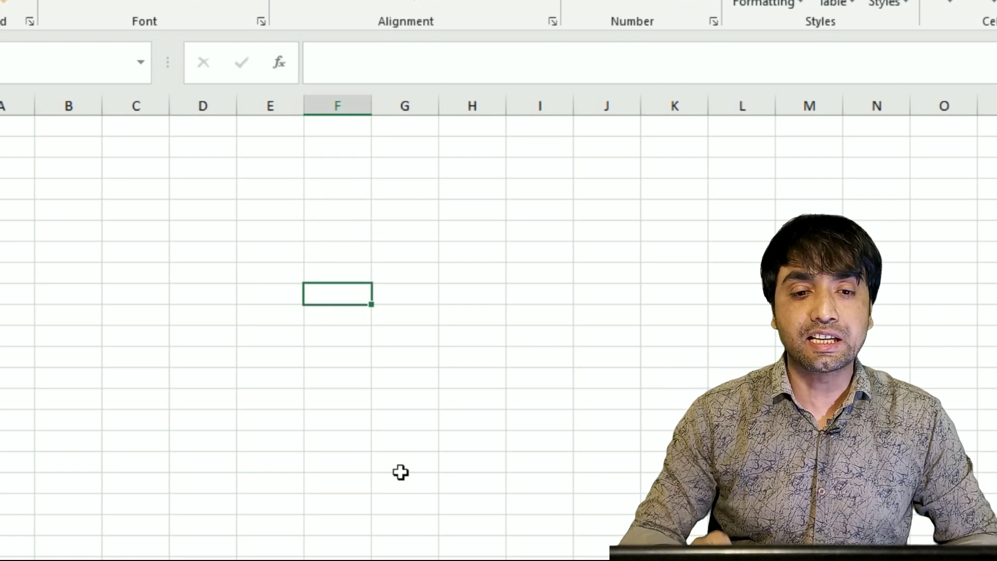
key(Down)
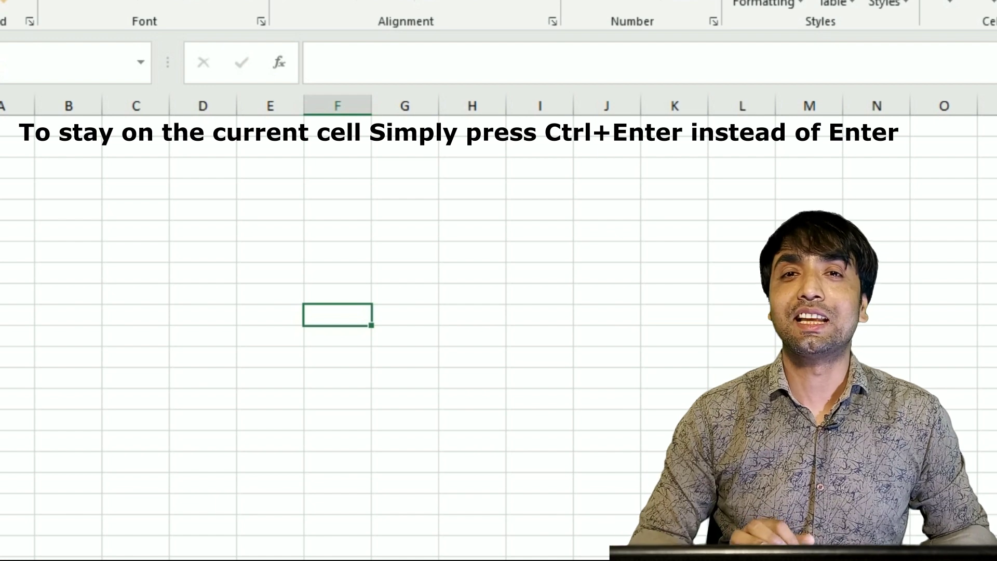
key(Up)
key(Up)
key(Up)
key(Up)
key(Down)
key(Down)
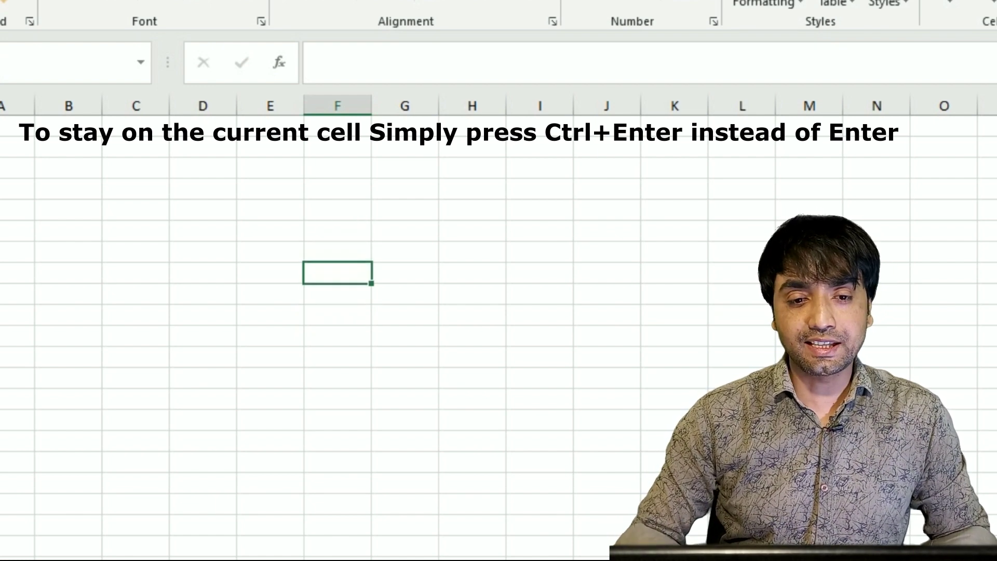
key(Down)
key(Down)
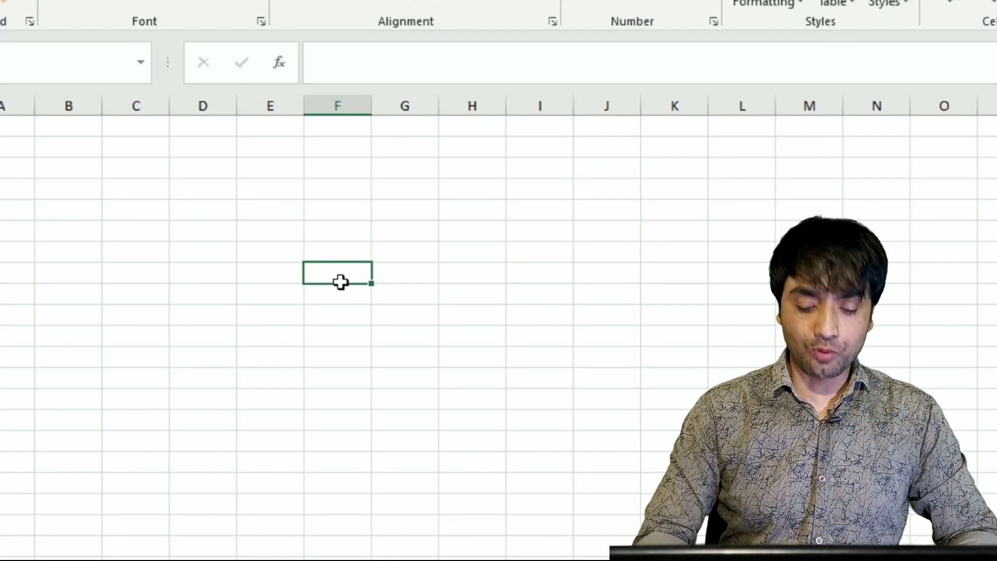
text(dsf)
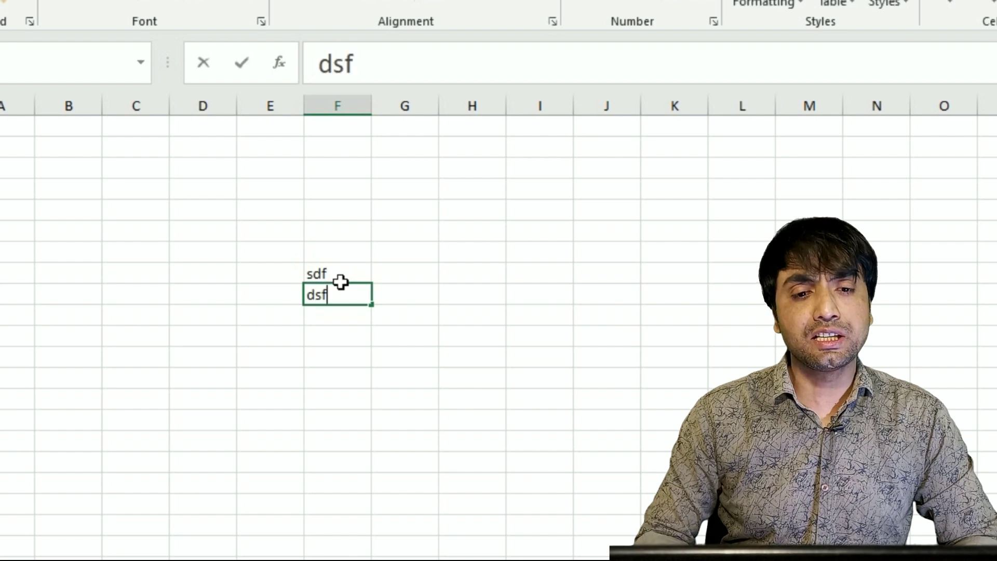
text( dsf dsfds fdsf dsf dfs dsf dsf )
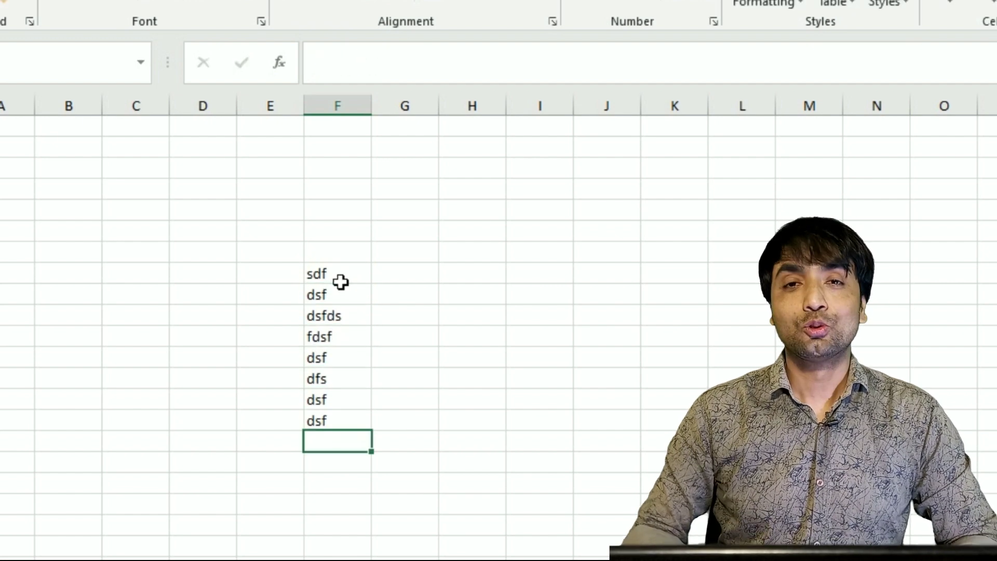
text(dfs)
key(Return)
text(f)
key(Return)
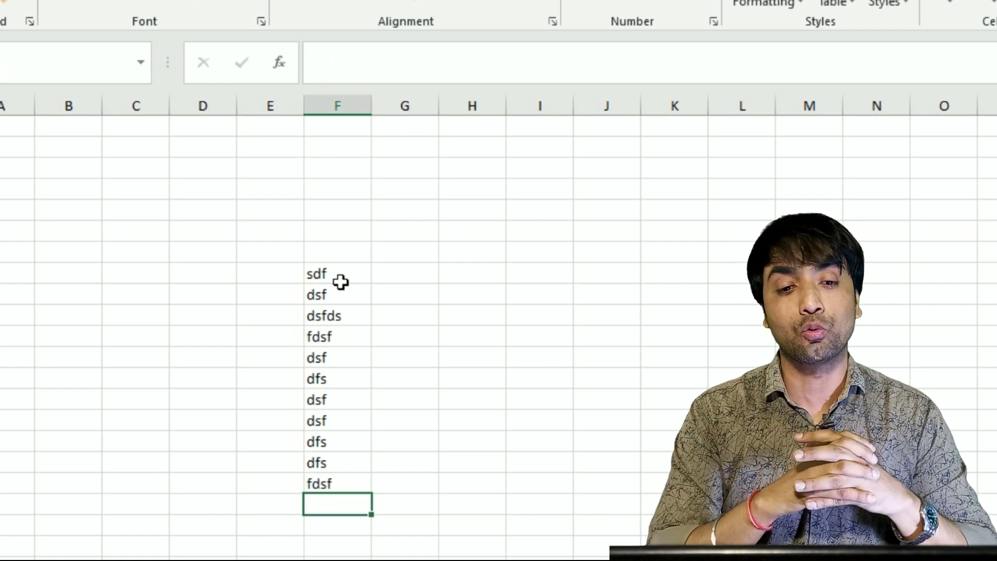
Move over to column H and bring up the File backstage with templates and recent workbooks.
key(Up)
key(Right)
key(Right)
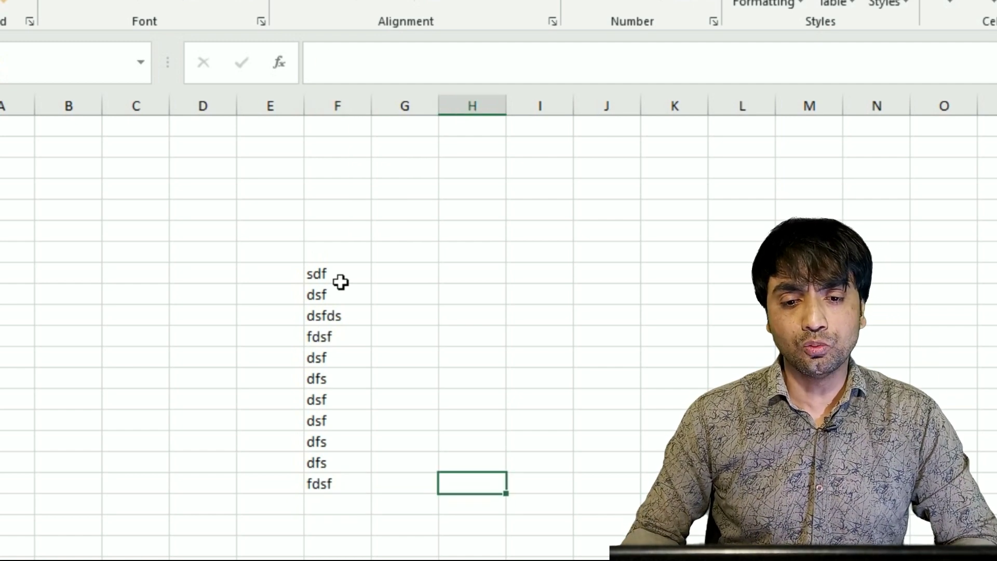
key(Up)
key(Up)
key(Up)
key(Up)
key(Right)
key(Right)
key(Right)
key(Right)
key(Left)
key(Left)
key(Left)
key(Left)
key(Left)
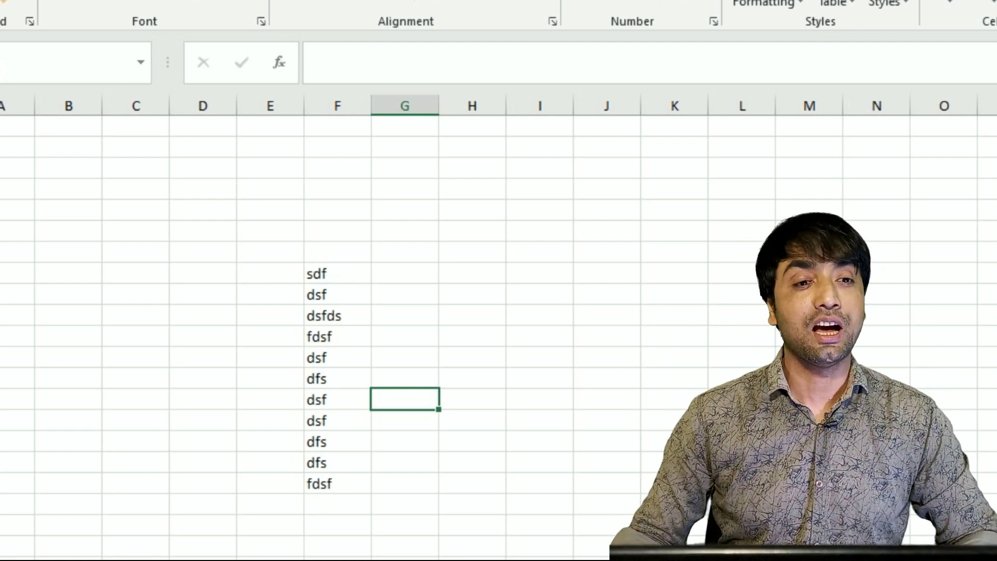
key(alt+f)
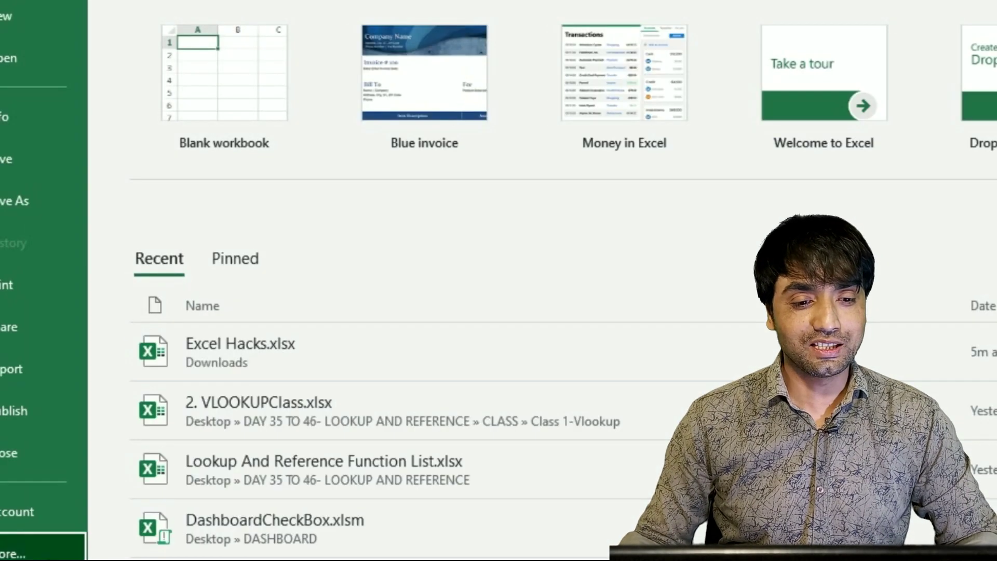
Set the Advanced option so Enter moves the selection Up, then type fdgfdg, gf, fdsg, dfg entries in column I.
key(t)
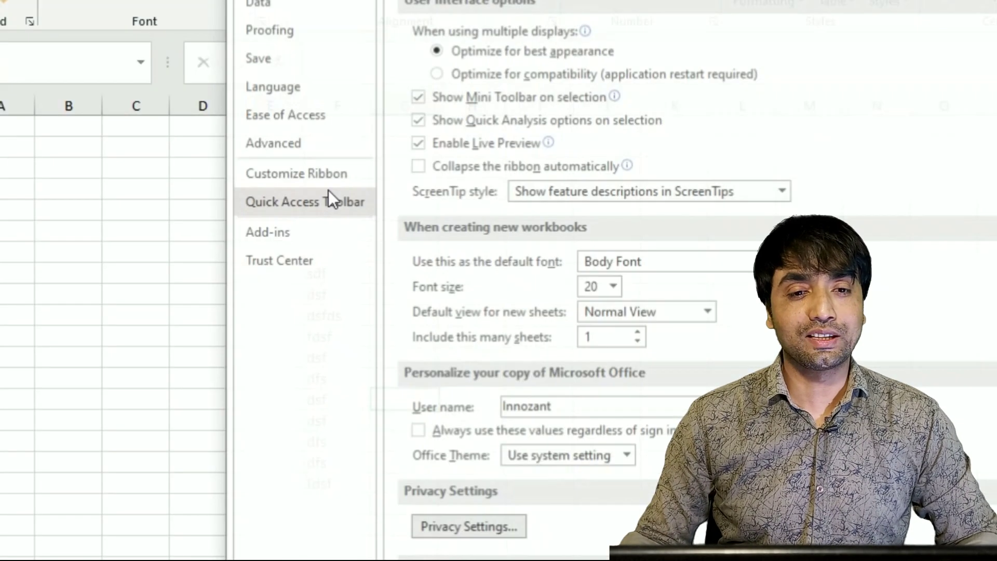
click(284, 142)
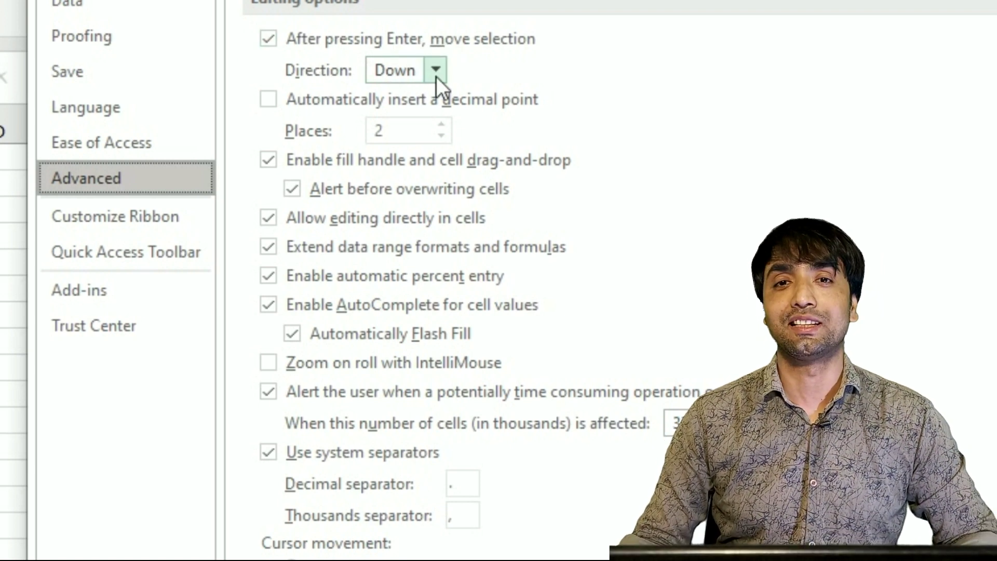
click(436, 73)
click(392, 148)
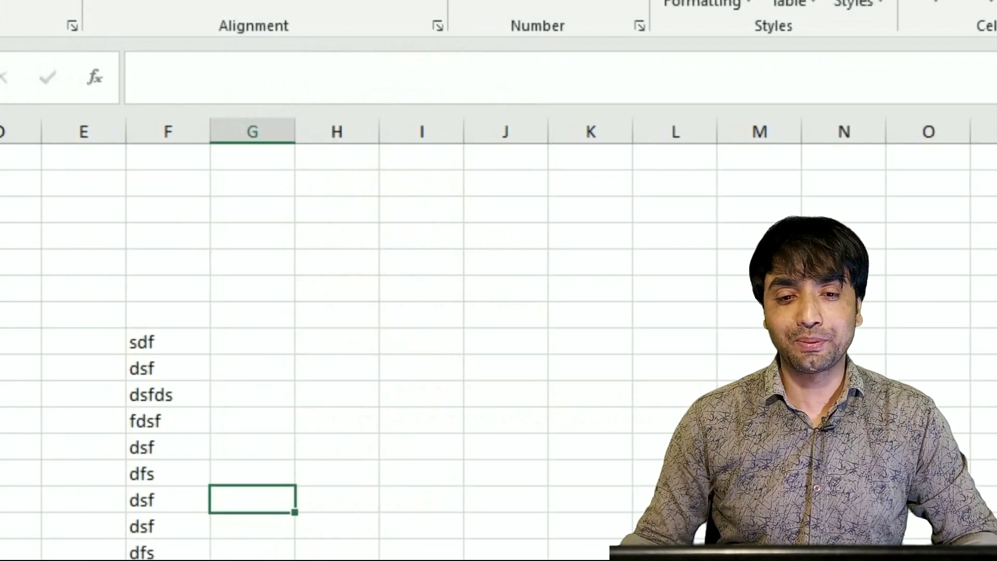
click(454, 422)
text(fdgfdg gf fdsg dfg fd)
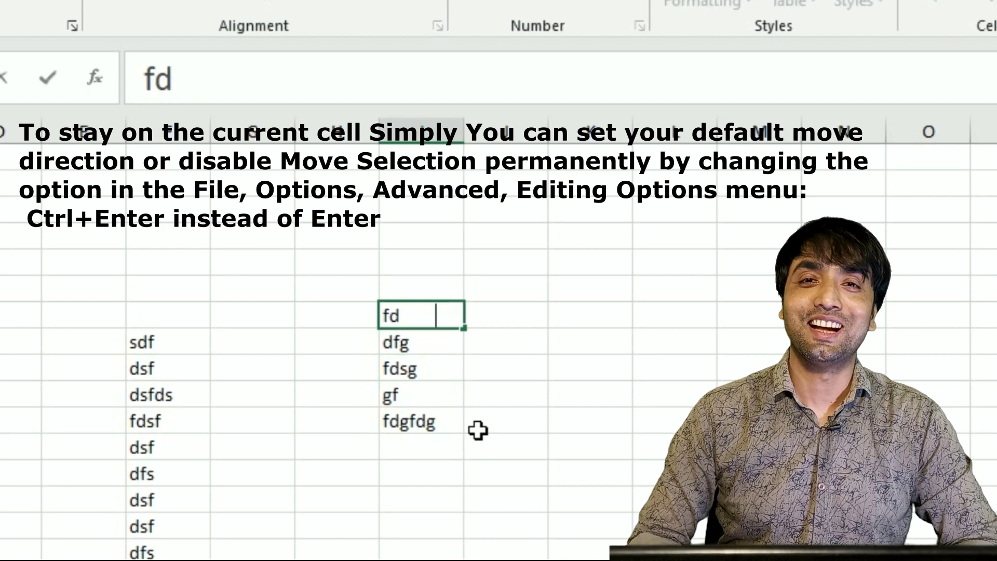
text(g fdg fdg fg gfg fg f)
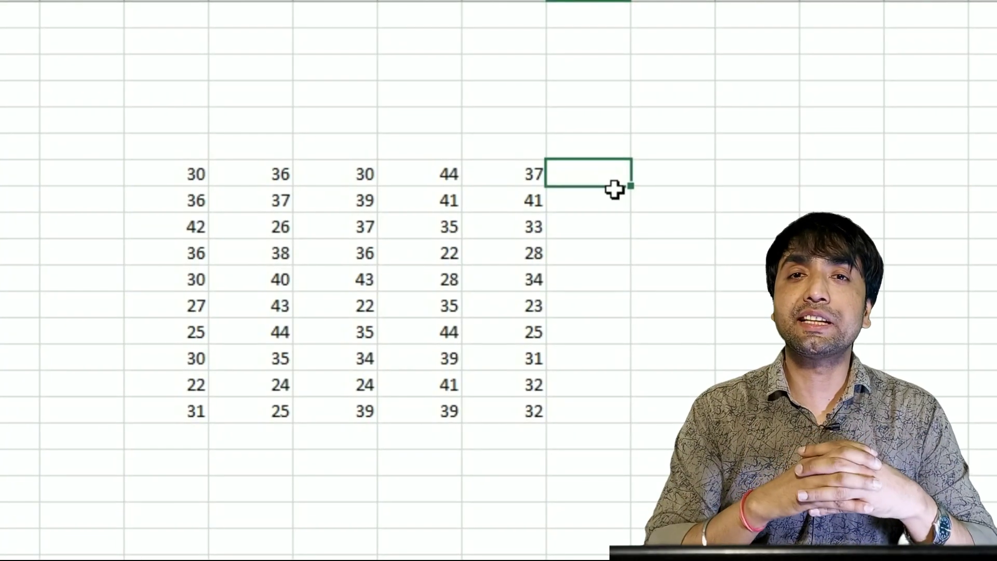
AutoSum the first row (177) and fill that row total down the totals column.
key(alt+equal)
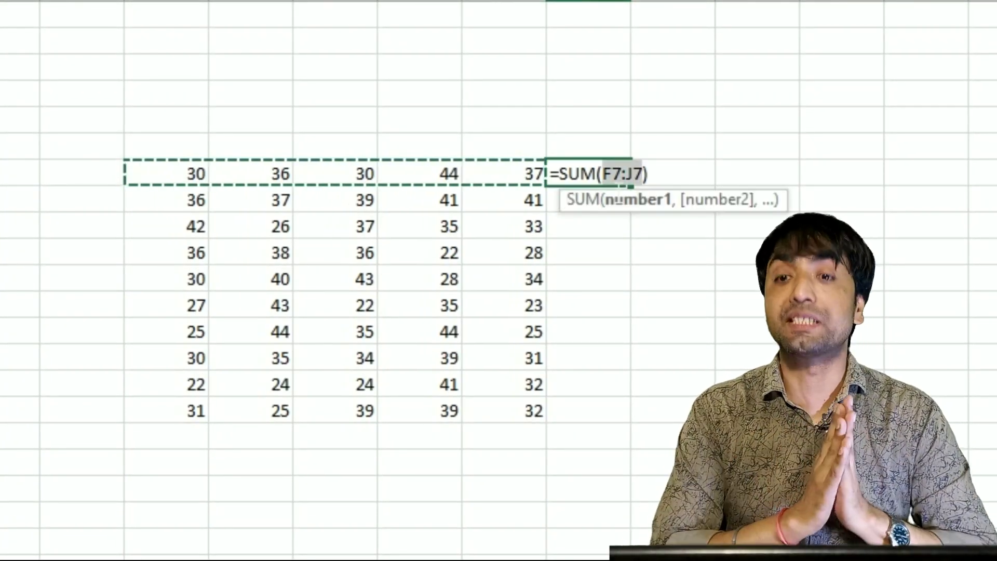
key(Return)
drag(596, 179, 615, 410)
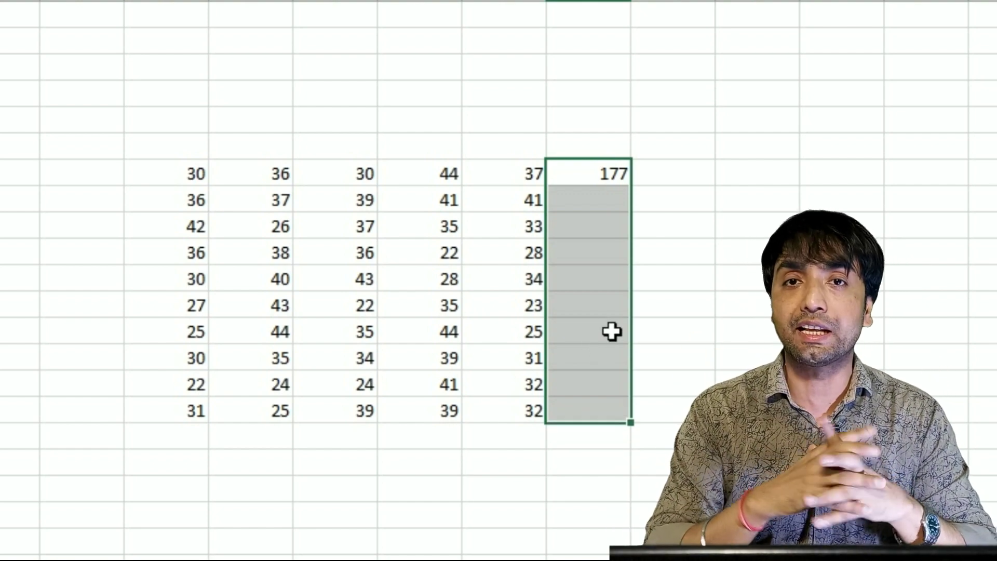
key(ctrl+d)
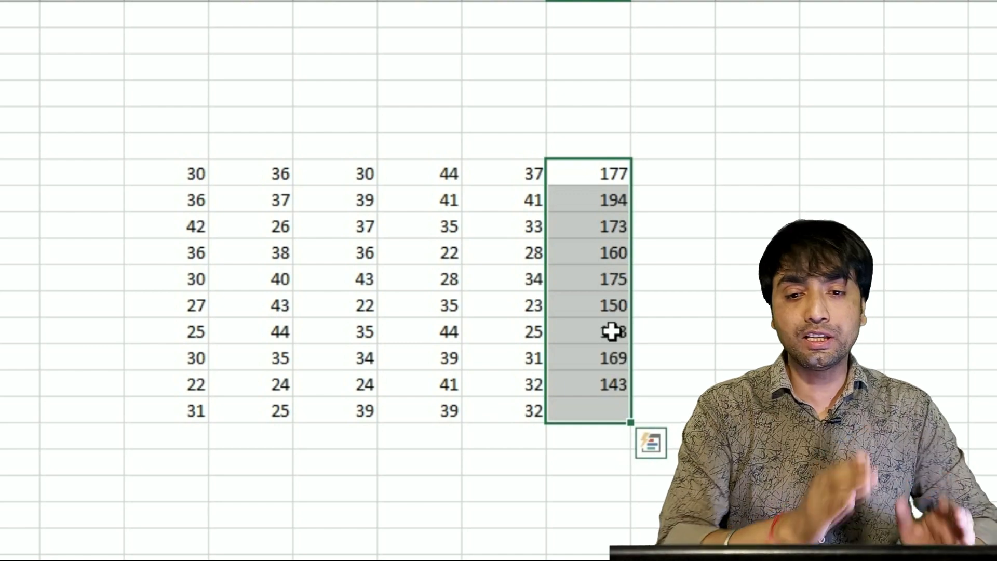
AutoSum the first column (309) in the row below the table and extend it across the totals row.
click(204, 448)
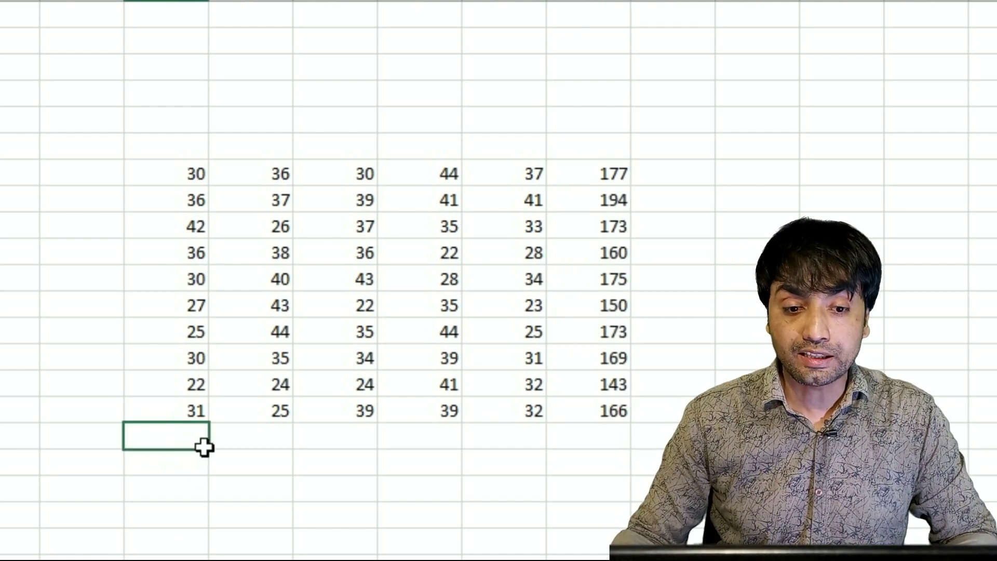
key(alt+equal)
key(Return)
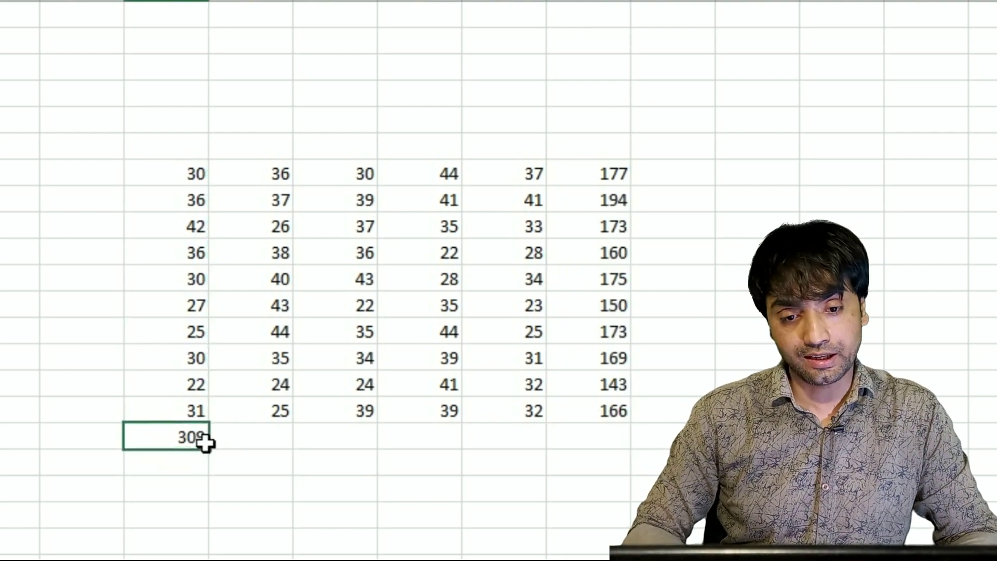
drag(209, 449, 436, 441)
key(Left)
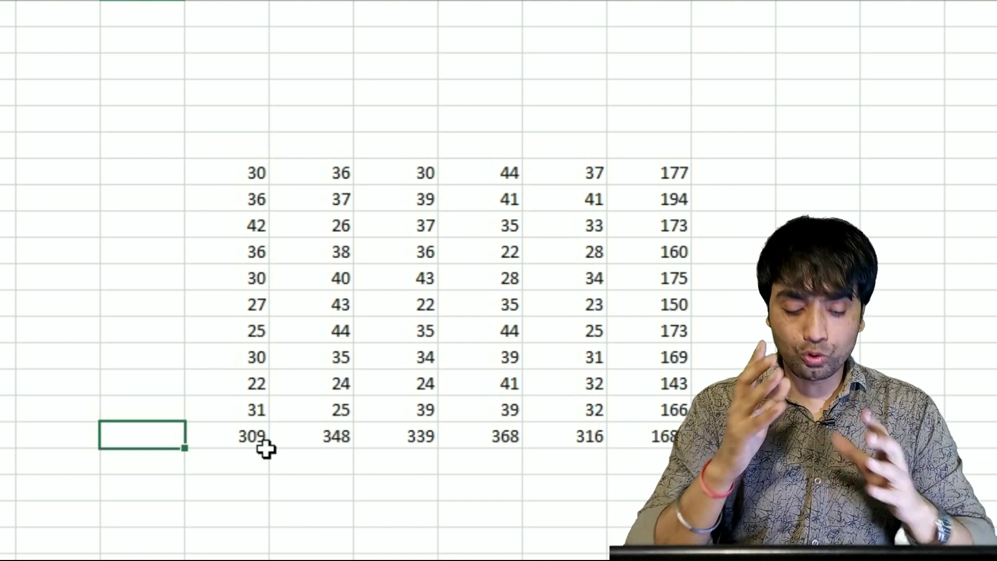
Enter =SUM(F17:K17) in E17 for a grand total of 3360.
text(=sum)
key(Tab)
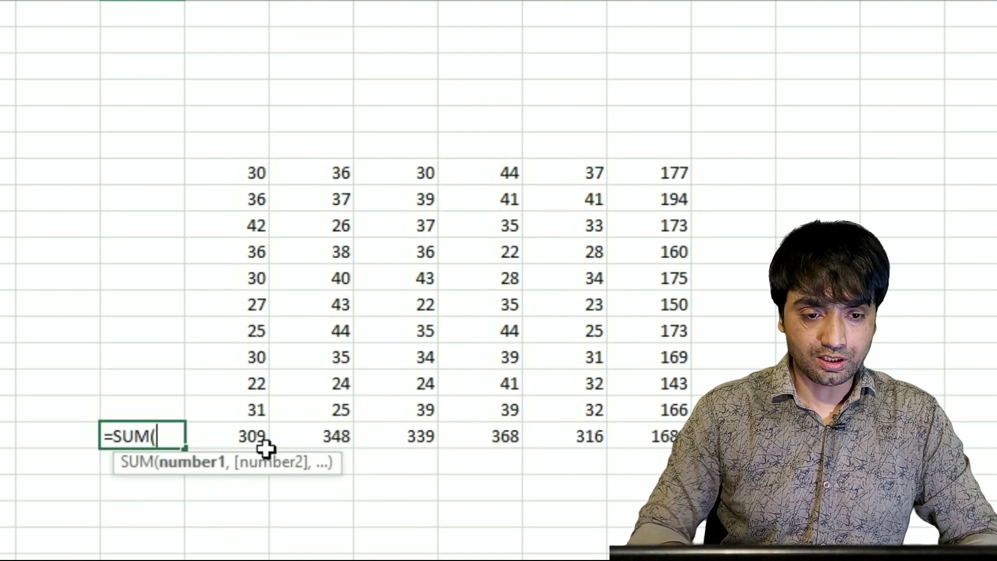
drag(265, 448, 643, 450)
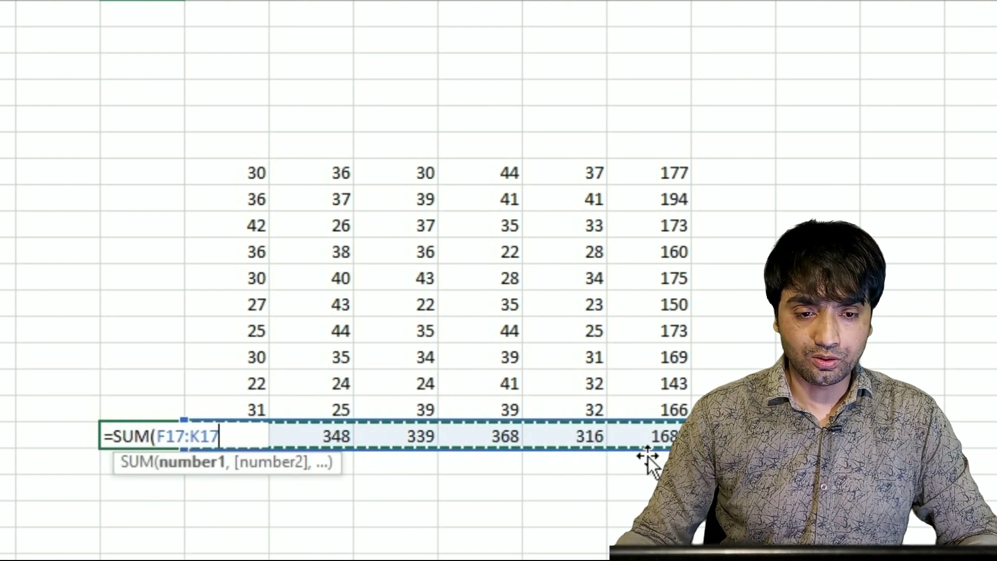
key(ctrl+Return)
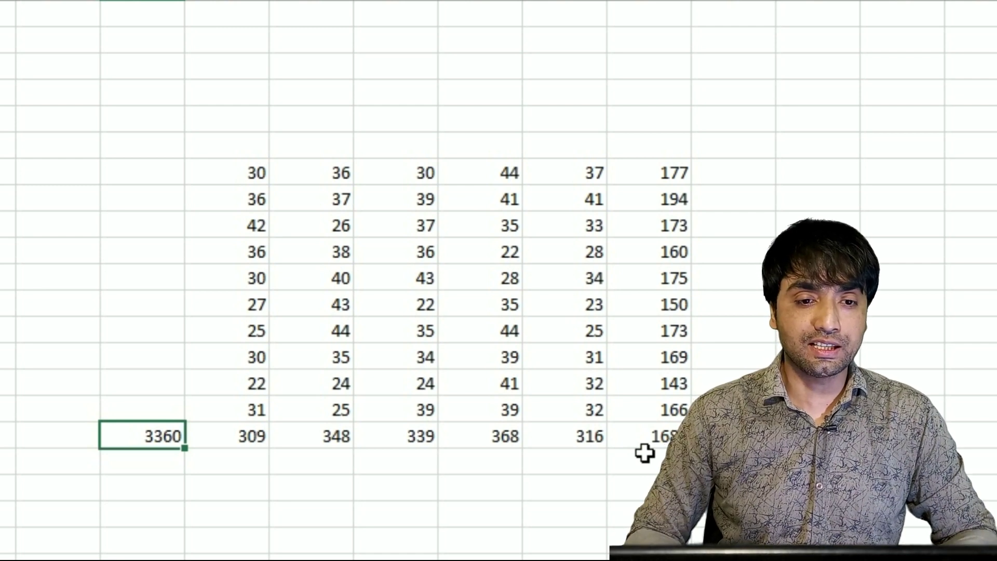
key(shift+Up)
key(shift+Up)
key(shift+Up)
key(shift+Up)
key(shift+Up)
key(shift+Up)
key(shift+Up)
key(shift+Up)
key(shift+Up)
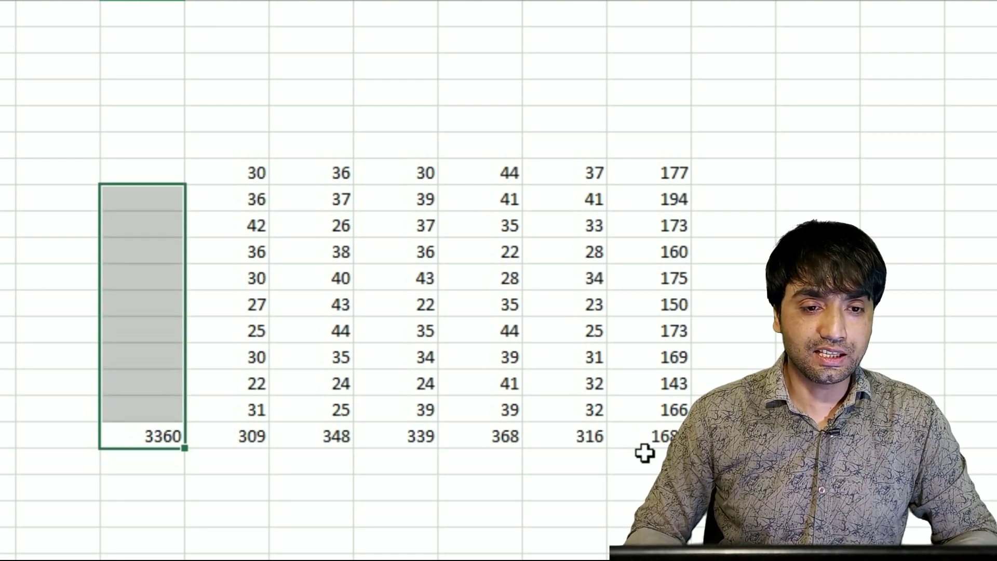
key(shift+Up)
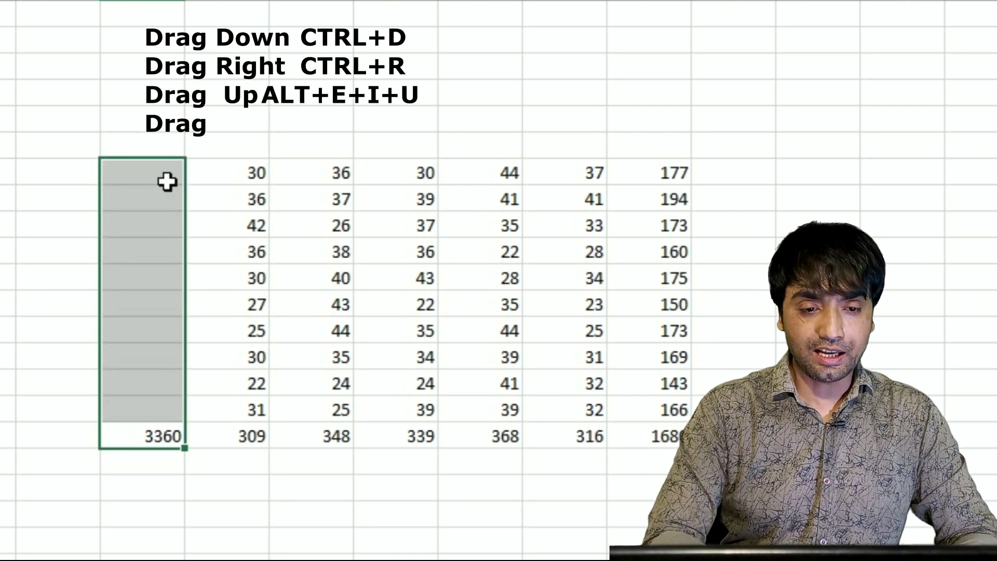
Fill the row sums upward into column E with Alt+E, I, U.
key(alt+e)
key(i)
key(u)
Add a check total =SUM(K6:K17) below 1680, returning 3360.
click(639, 461)
text(=sum)
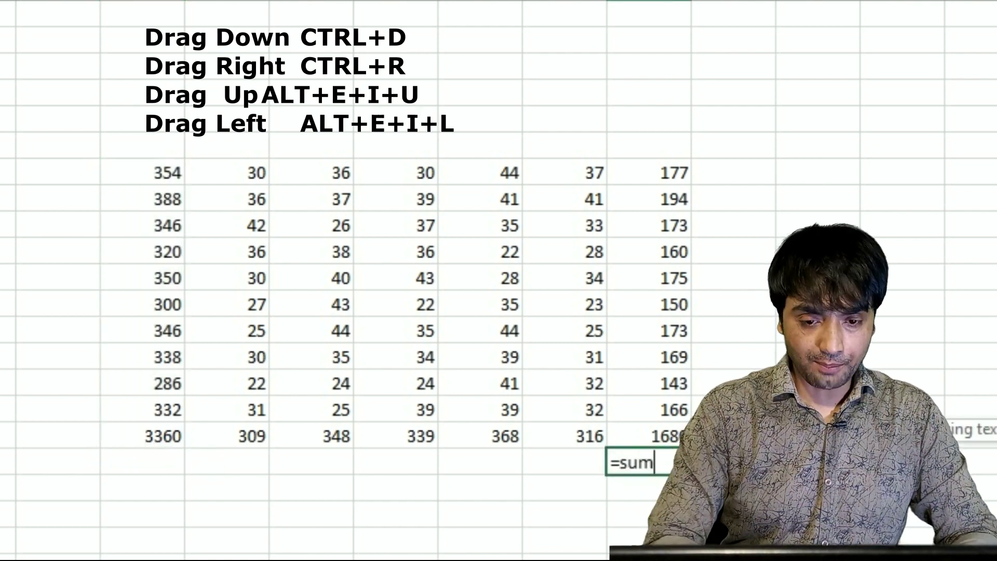
key(Tab)
key(Up)
key(ctrl+shift+Up)
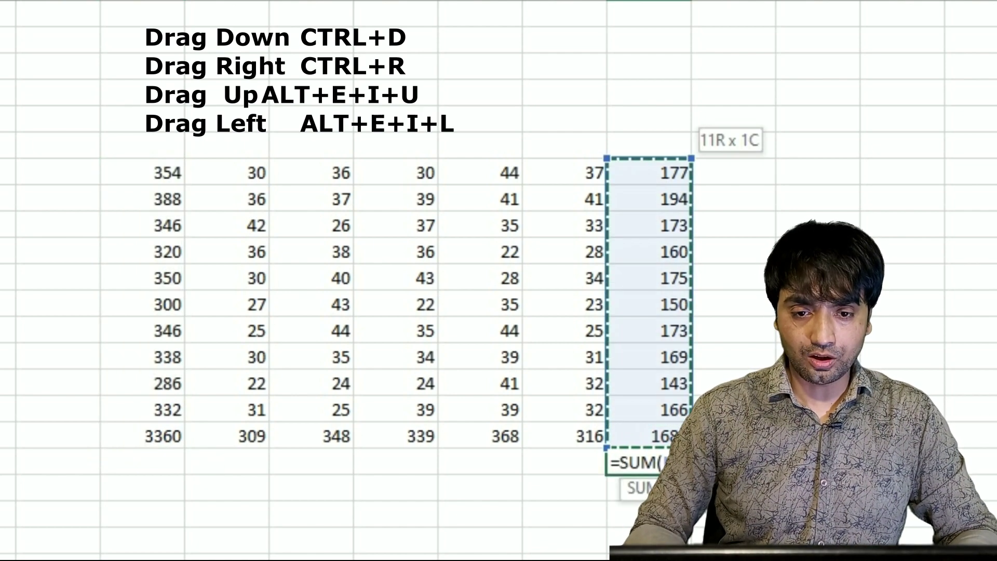
key(Return)
Select the bottom row leftward from the 3360 total and fill it left with Alt+E, I, L.
key(shift+Left)
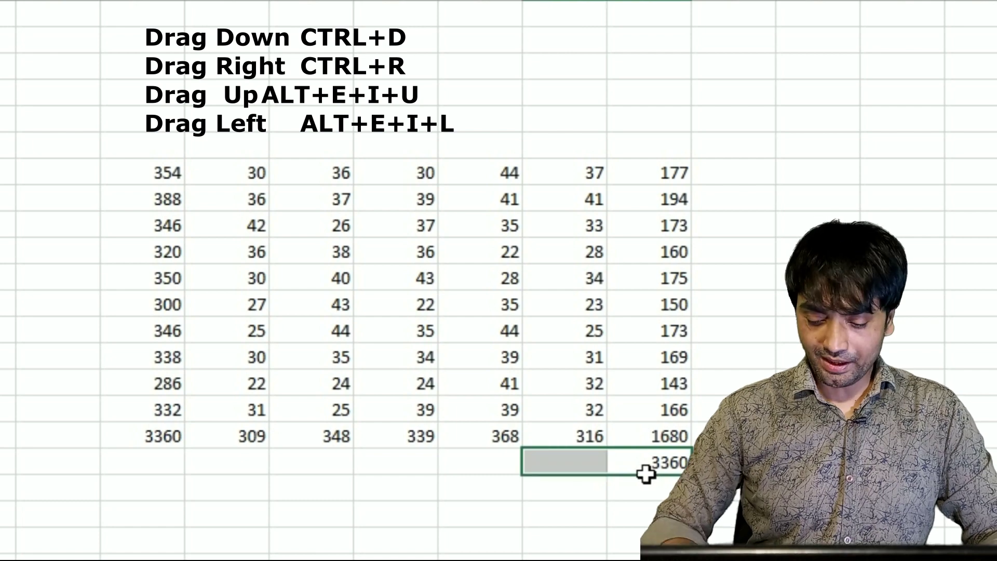
key(shift+Left)
key(shift+Left)
key(shift+Left)
key(shift+Left)
key(shift+Left)
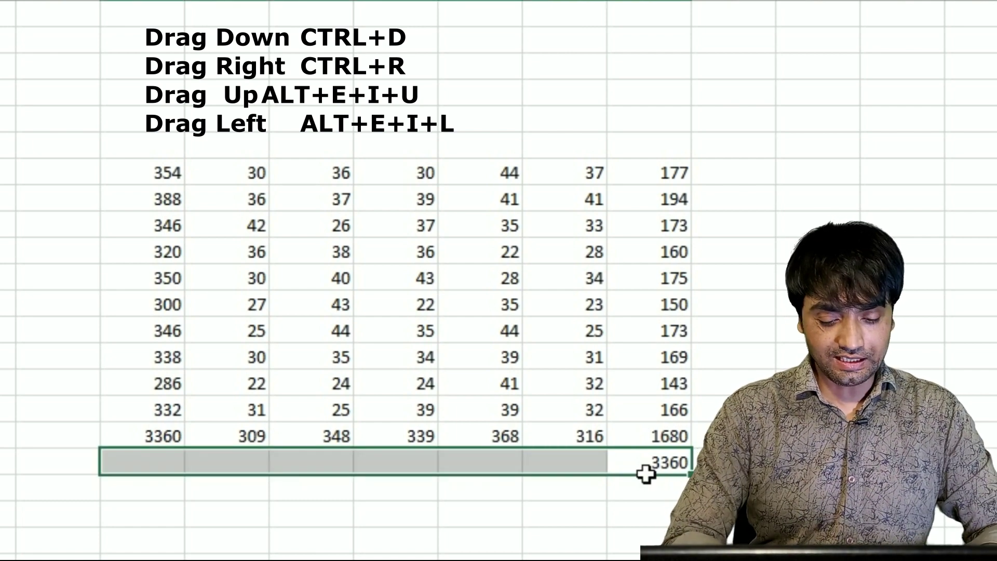
key(alt+e)
key(i)
key(l)
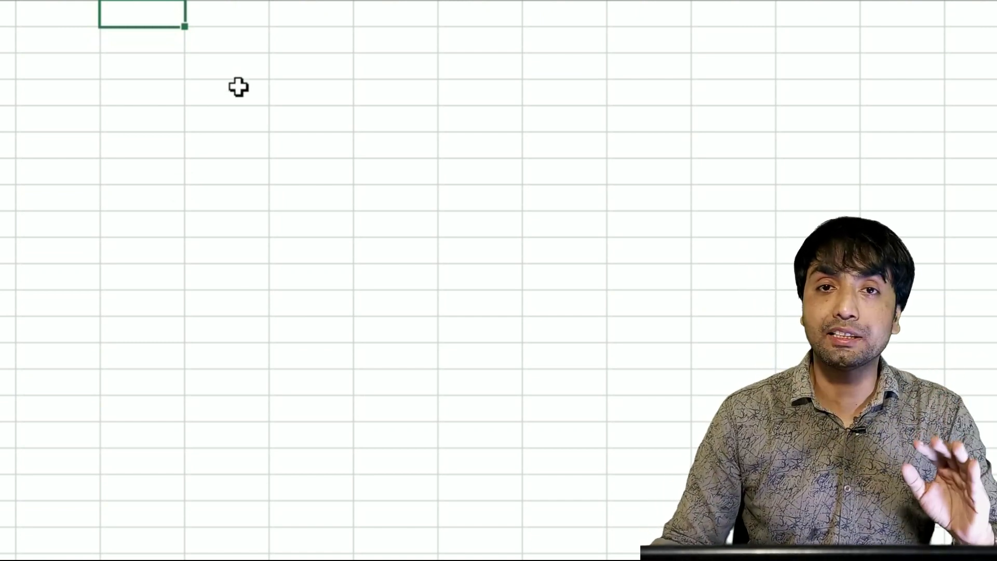
Select the range E57:K68 by entering e57:k68 in the Name Box.
scroll(238, 86, up, 3)
scroll(238, 87, down, 5)
scroll(238, 87, down, 3)
scroll(238, 87, up, 1)
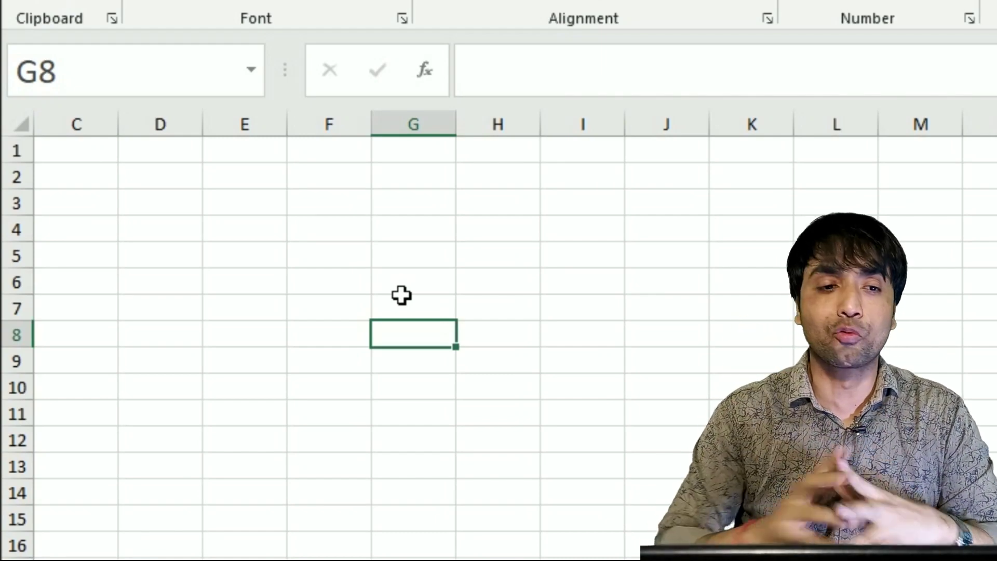
click(97, 81)
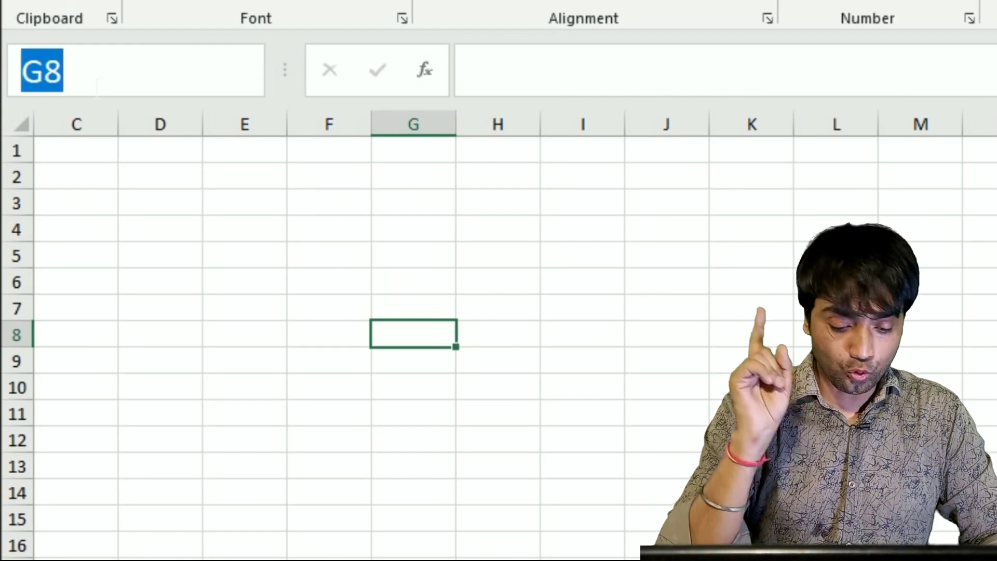
text(e)
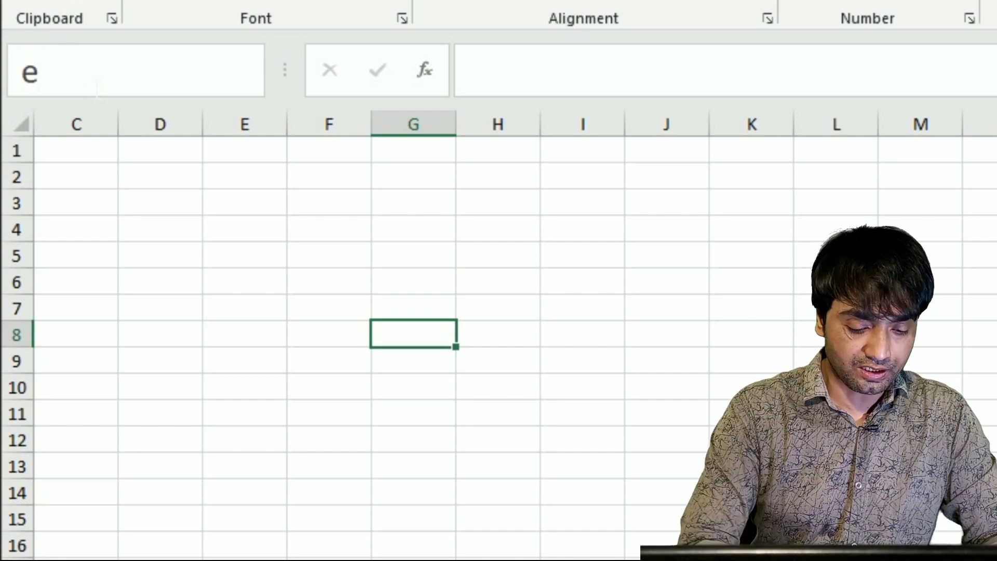
text(57:k6)
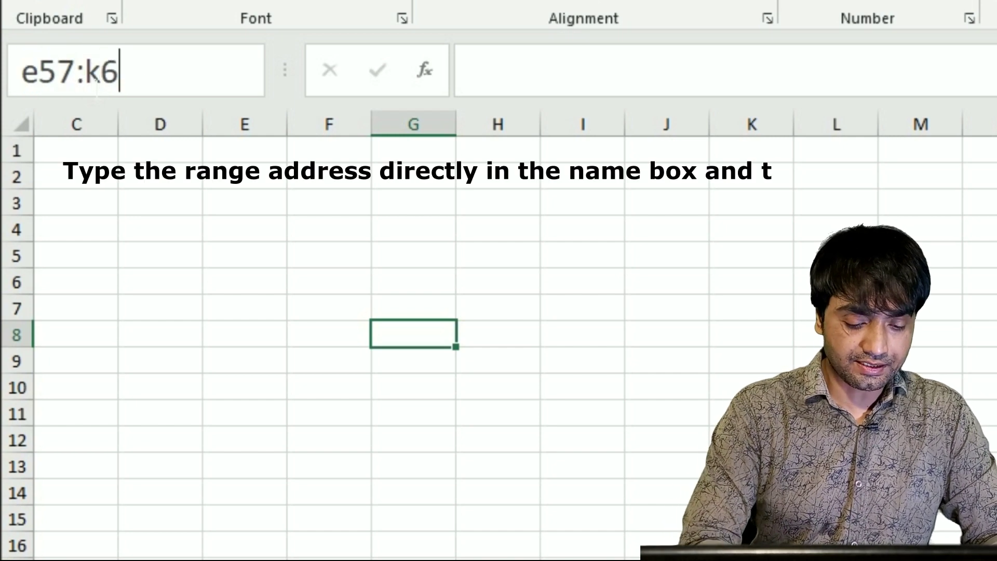
text(8)
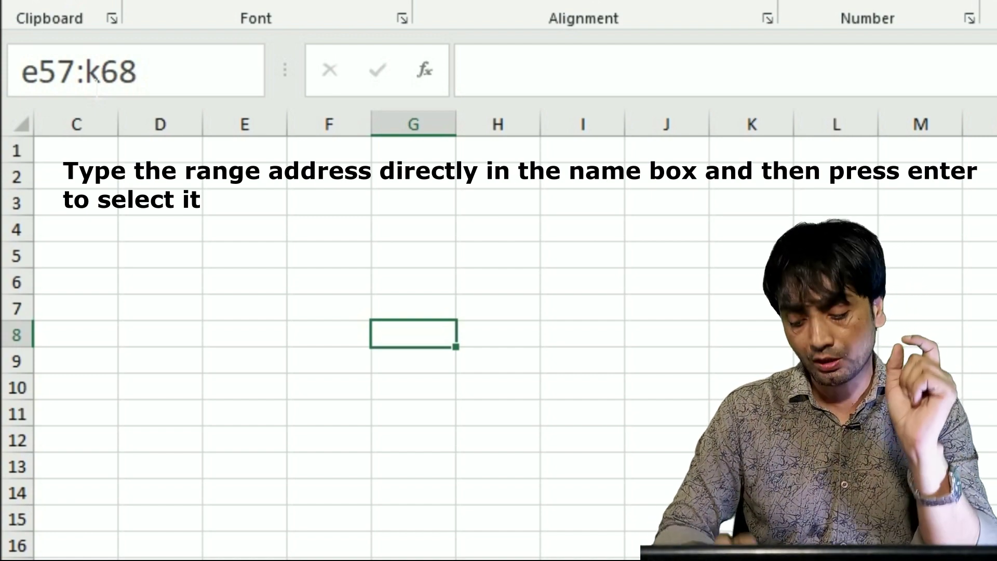
key(Return)
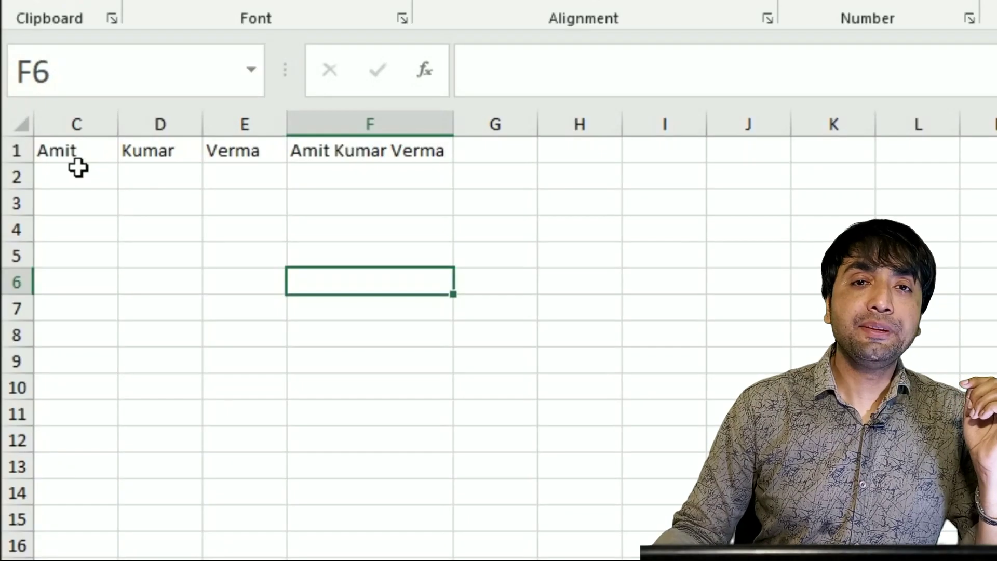
Check the name cells and reveal F1's formula =C1&" "&D1&" "&E1, confirming it.
click(57, 155)
click(172, 156)
click(241, 179)
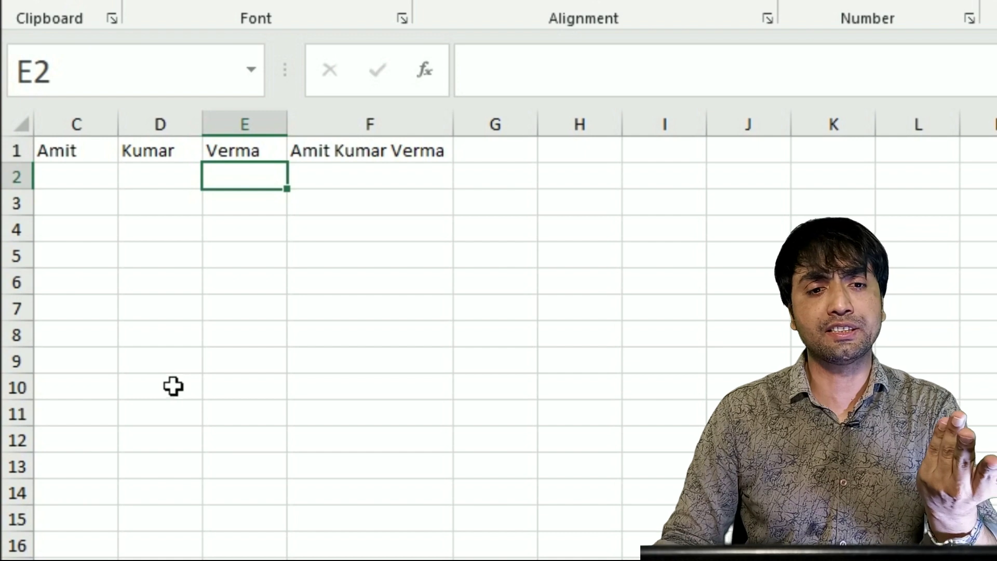
double_click(316, 156)
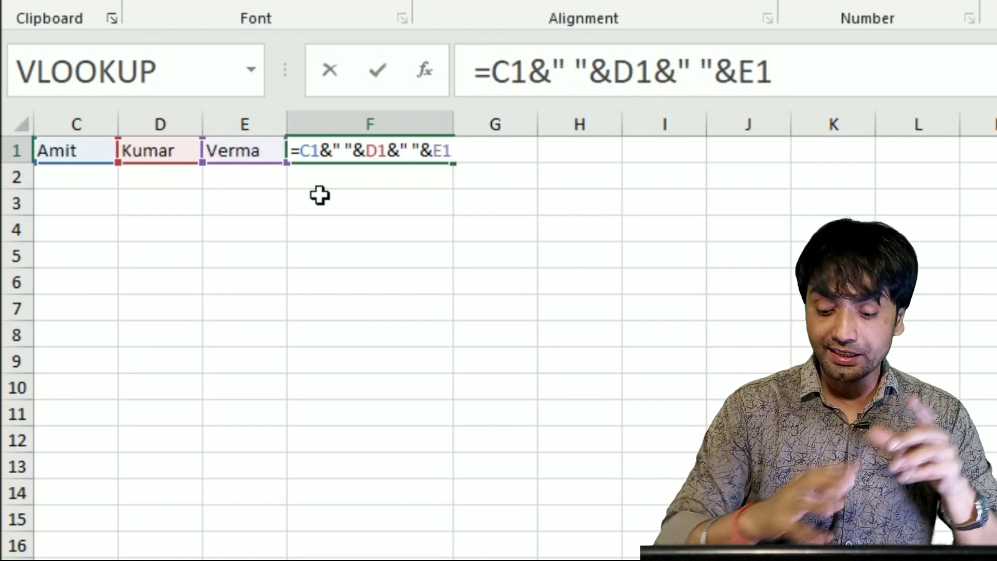
key(Return)
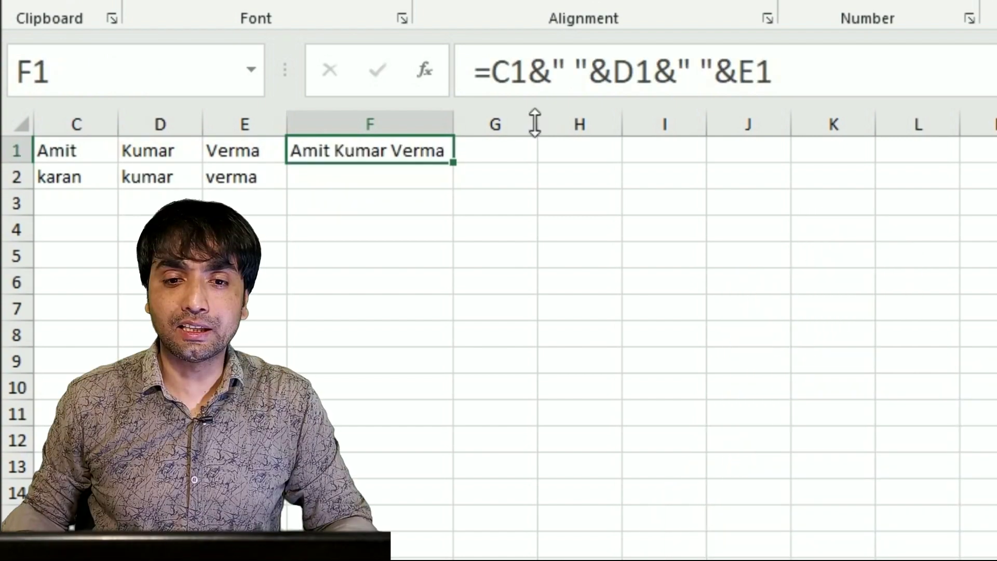
Select F1's full formula text in the formula bar, leave it unchanged, and show the File backstage.
drag(772, 70, 444, 73)
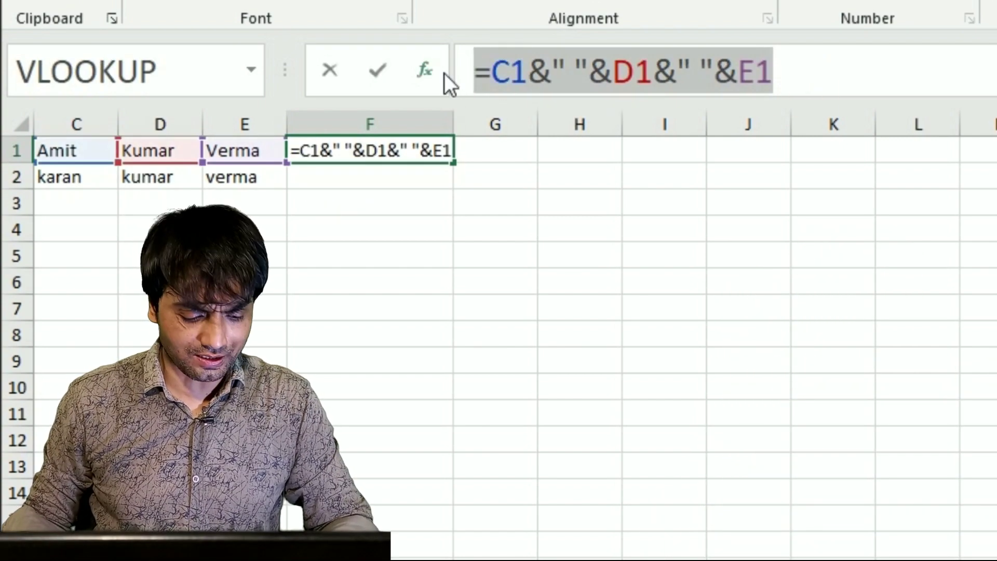
key(Escape)
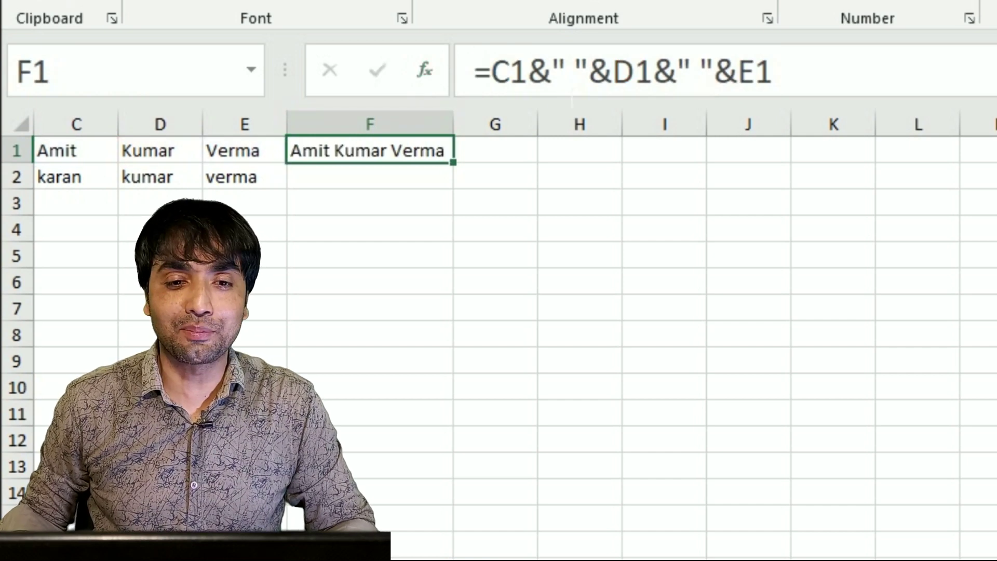
key(alt+f)
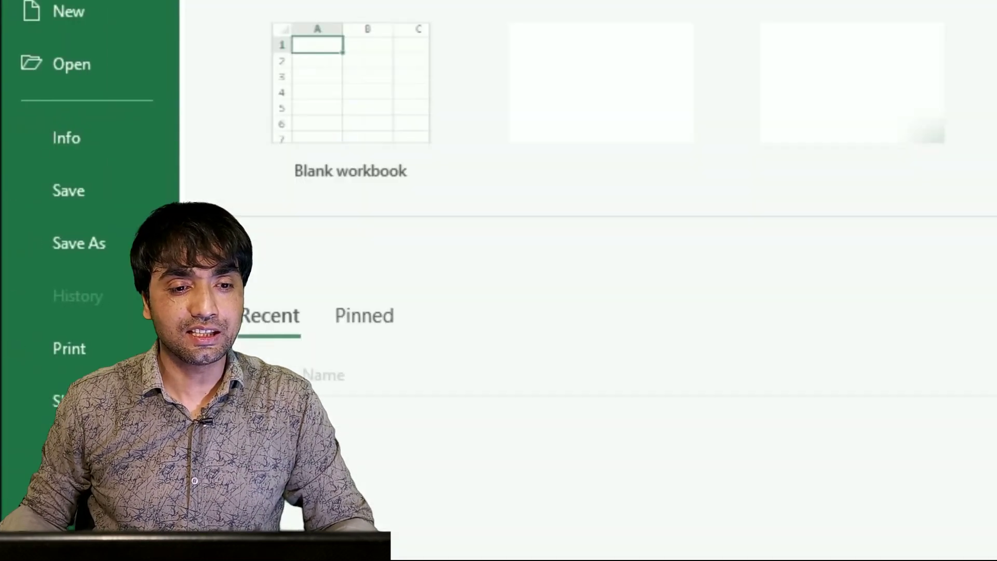
Add an AutoCorrect entry 'com' for =C1&" "&D1&" "&E1 via Proofing options, then enter com in F2.
key(t)
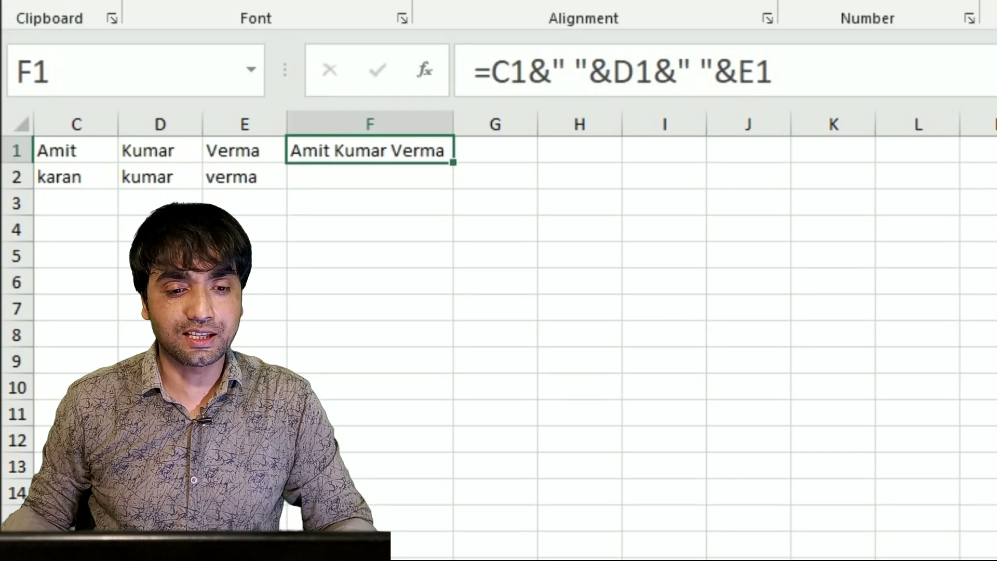
click(466, 36)
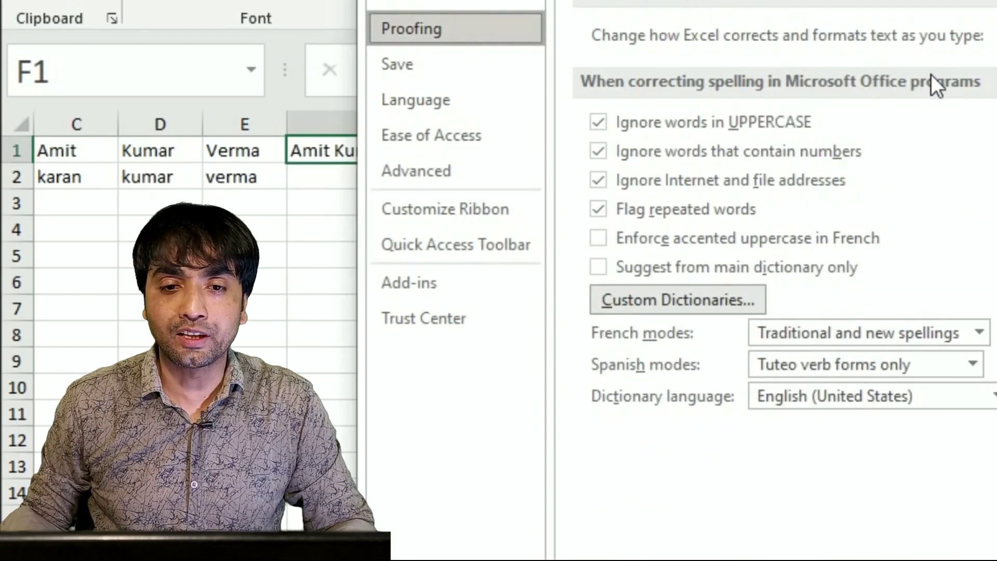
key(alt+a)
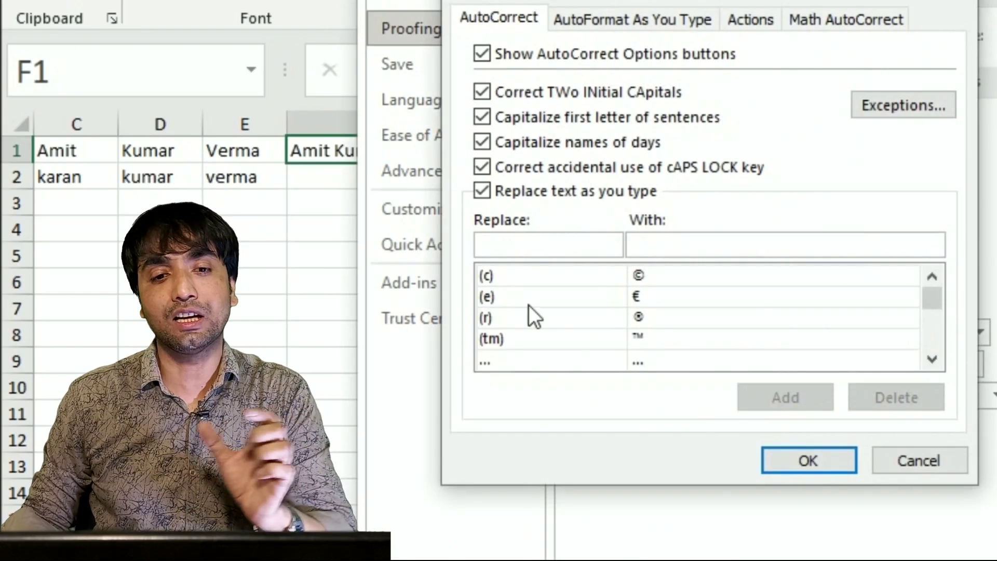
text(=C1&" "&D1&" "&E1)
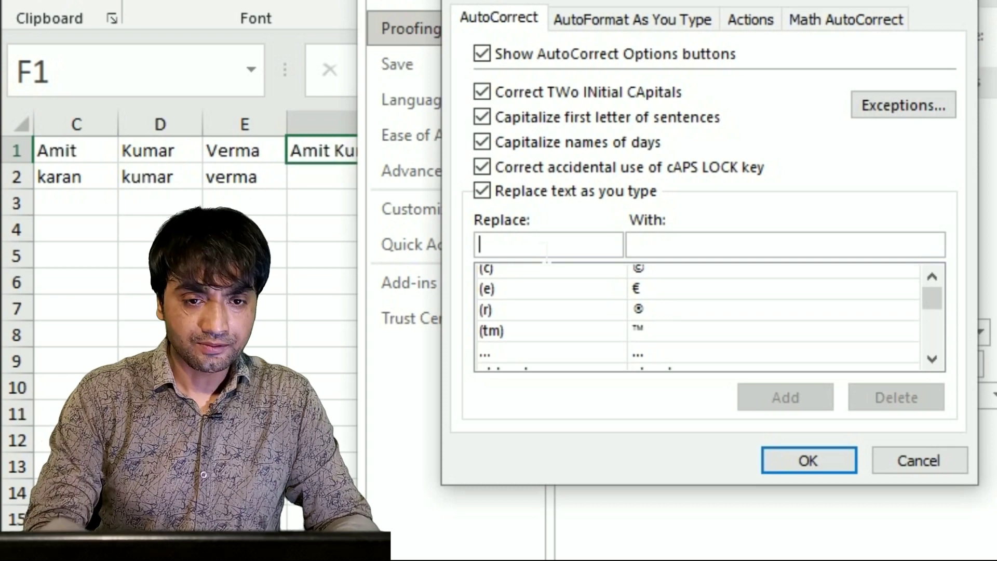
click(686, 249)
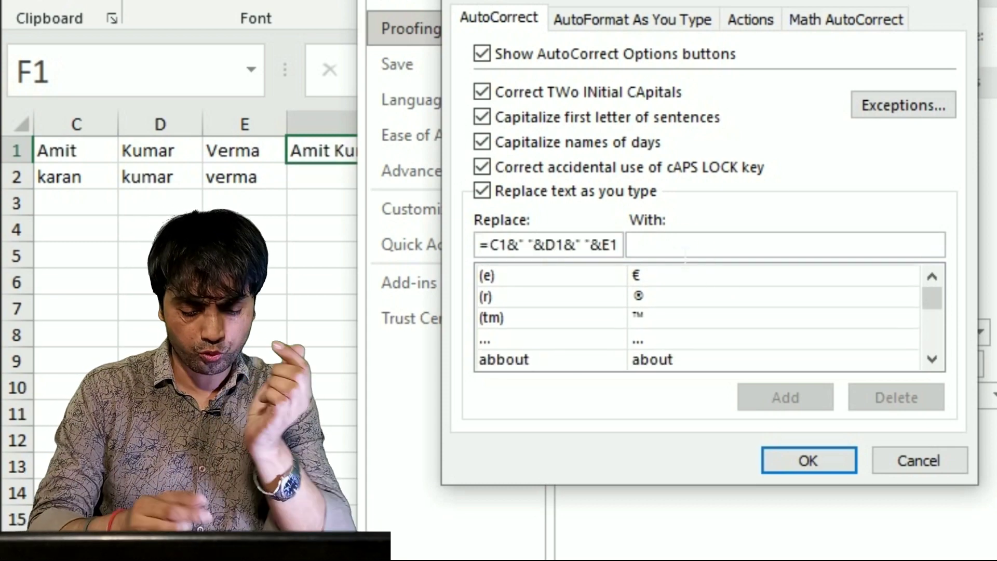
text(com)
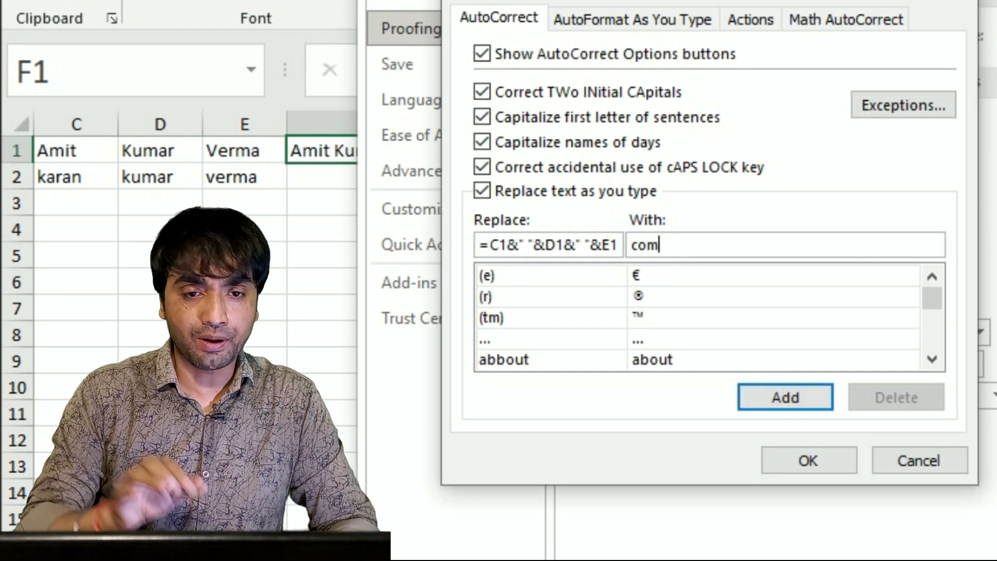
click(802, 406)
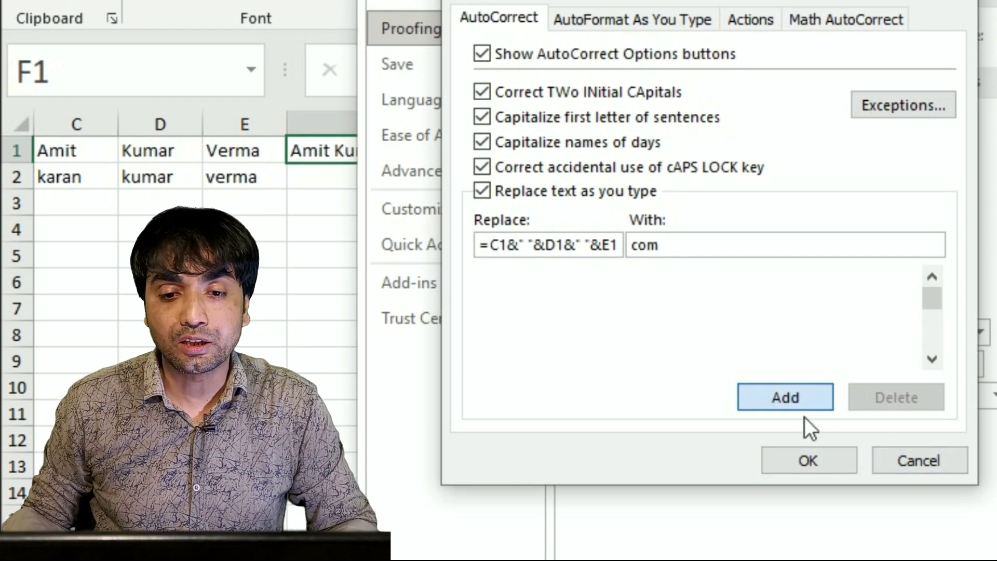
click(805, 461)
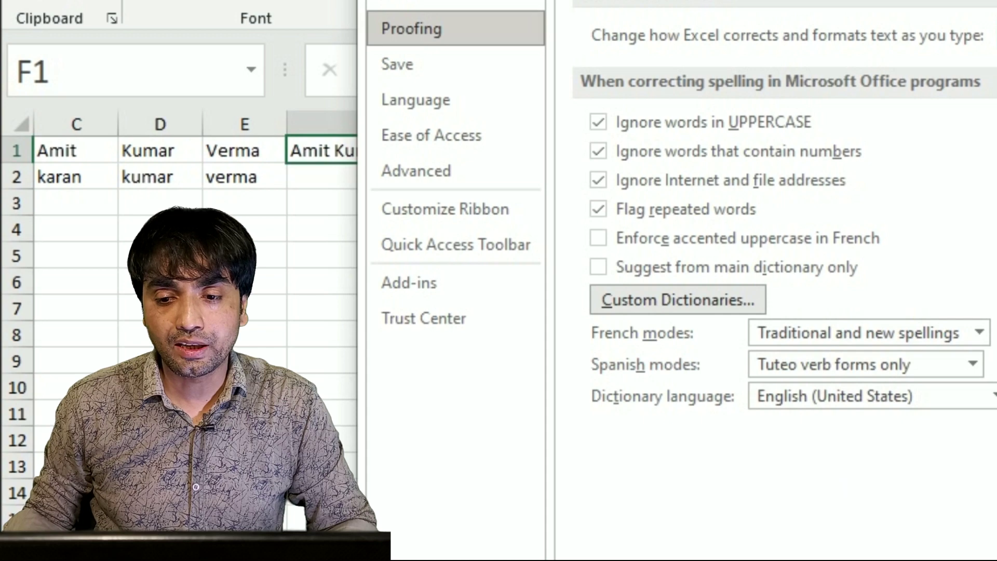
click(329, 186)
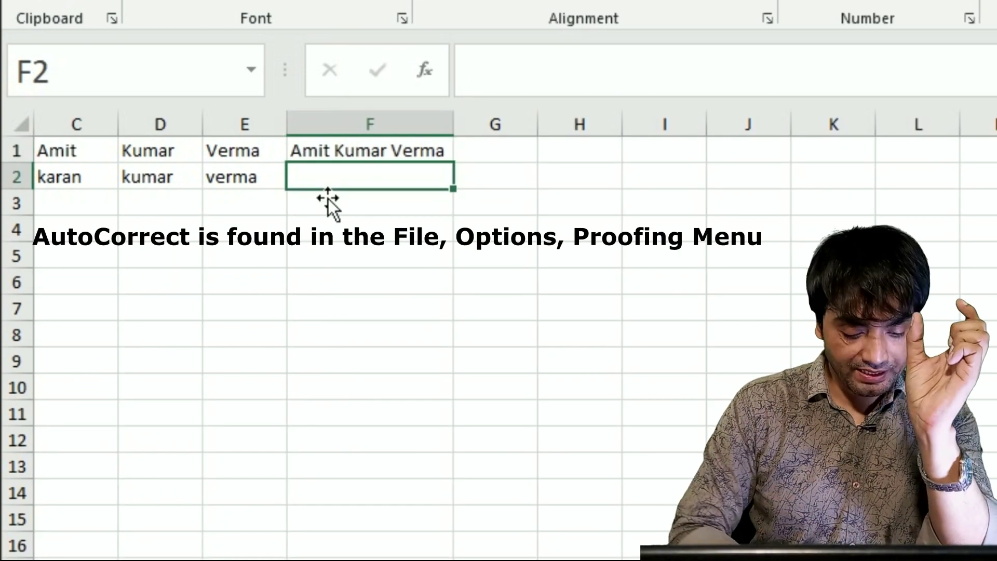
text(com)
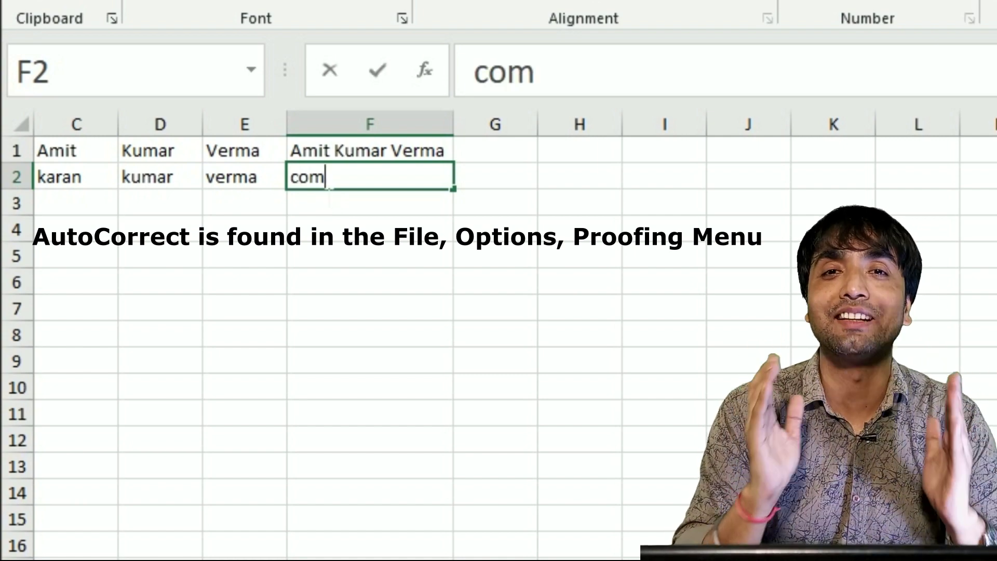
key(Return)
key(Return)
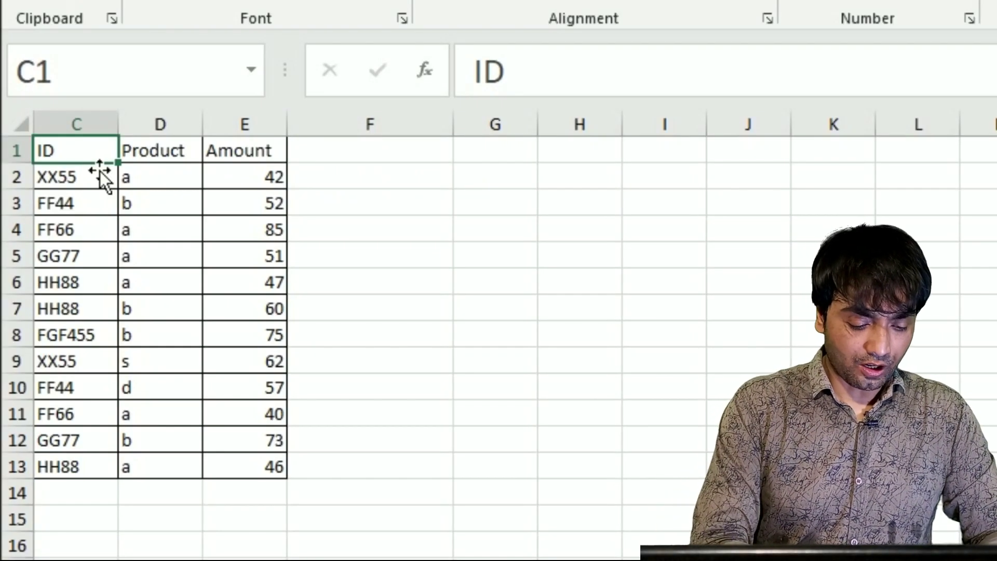
Turn on filtering for the ID/Product/Amount table and show only Product a.
key(ctrl+shift+l)
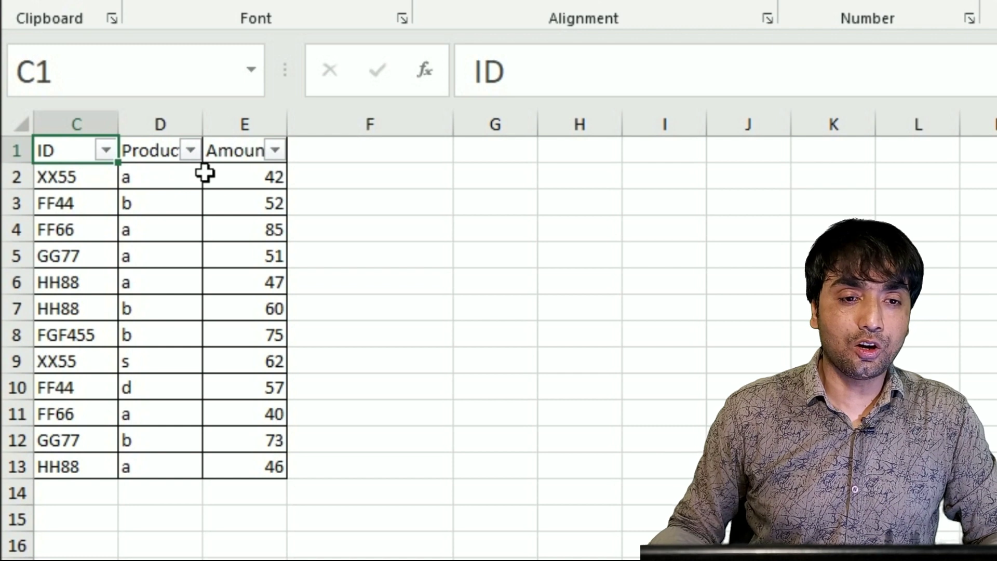
click(190, 151)
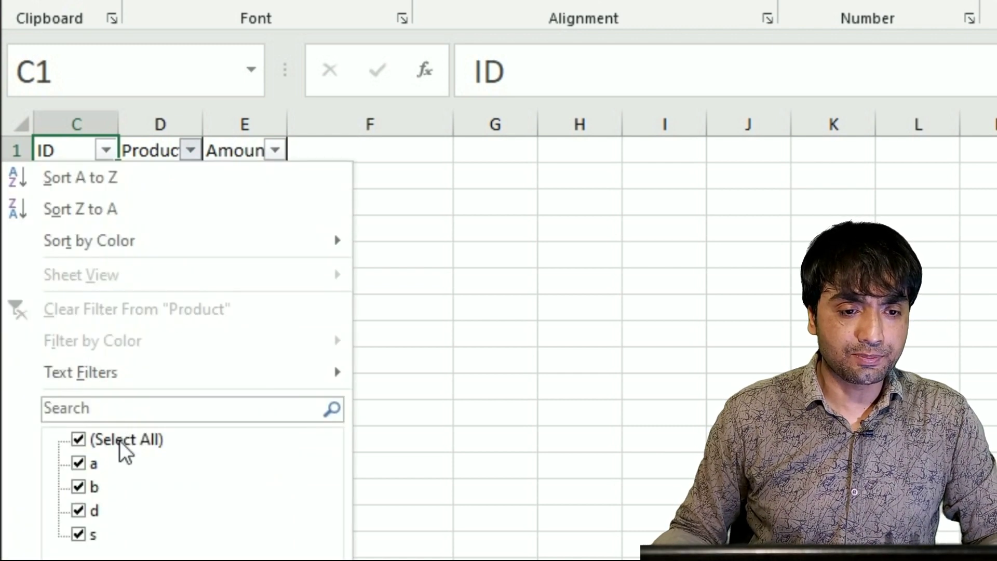
click(83, 442)
click(78, 463)
key(Return)
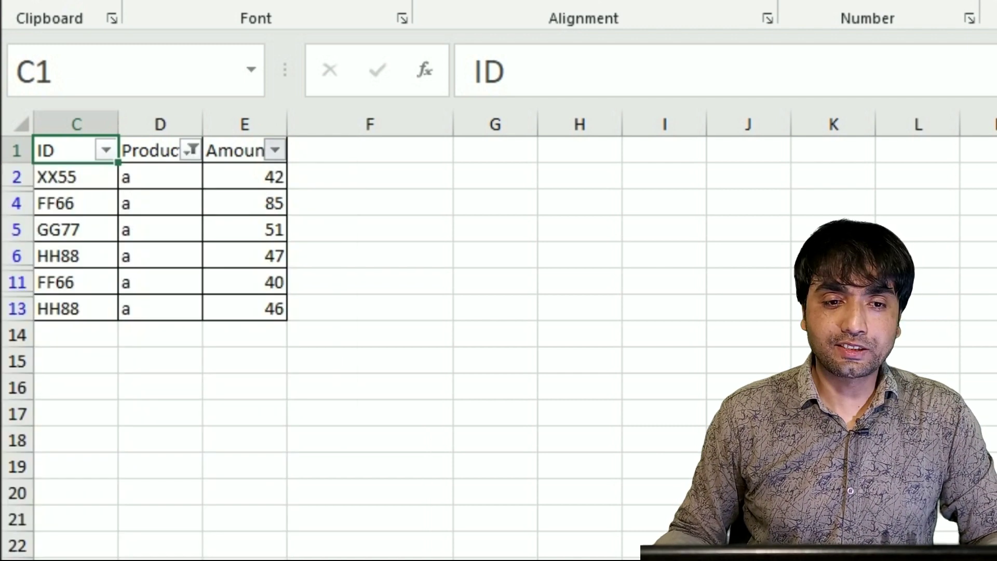
Filter the Amount column to values greater than 42.
click(276, 151)
mouse_move(155, 372)
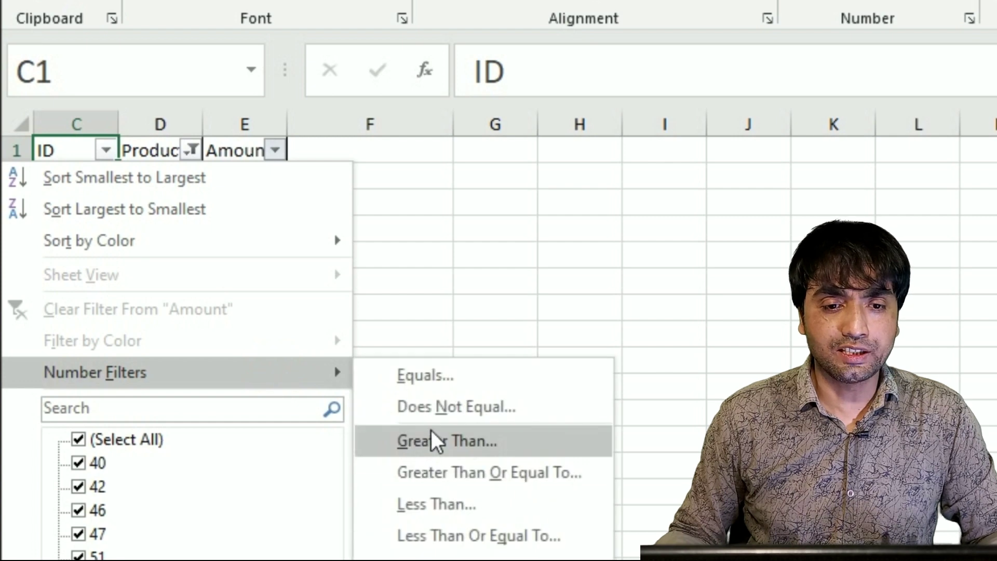
click(431, 441)
text(42)
key(Return)
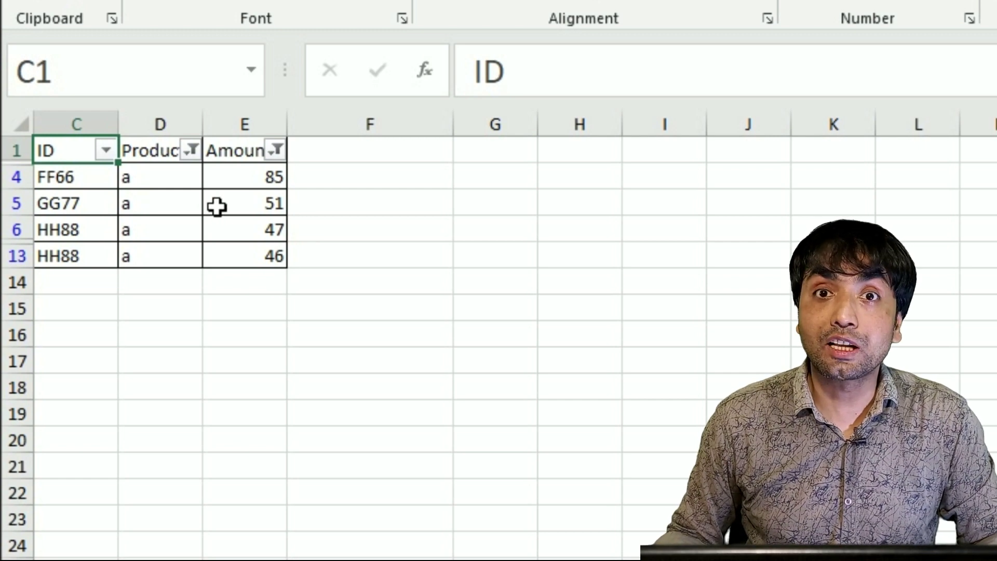
Clear the Product filter from the D1 header with Alt+Down, C.
click(199, 204)
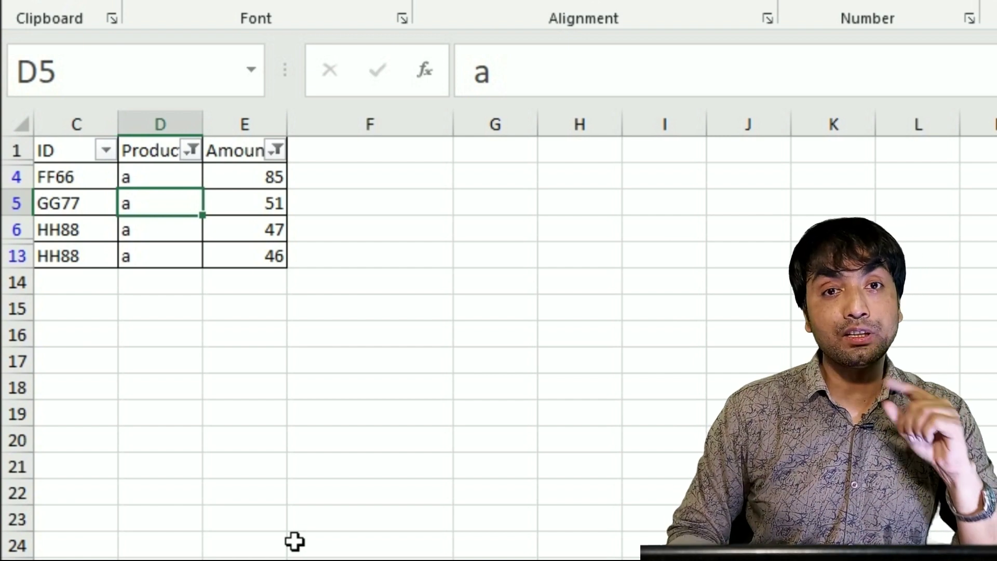
key(Up)
key(Up)
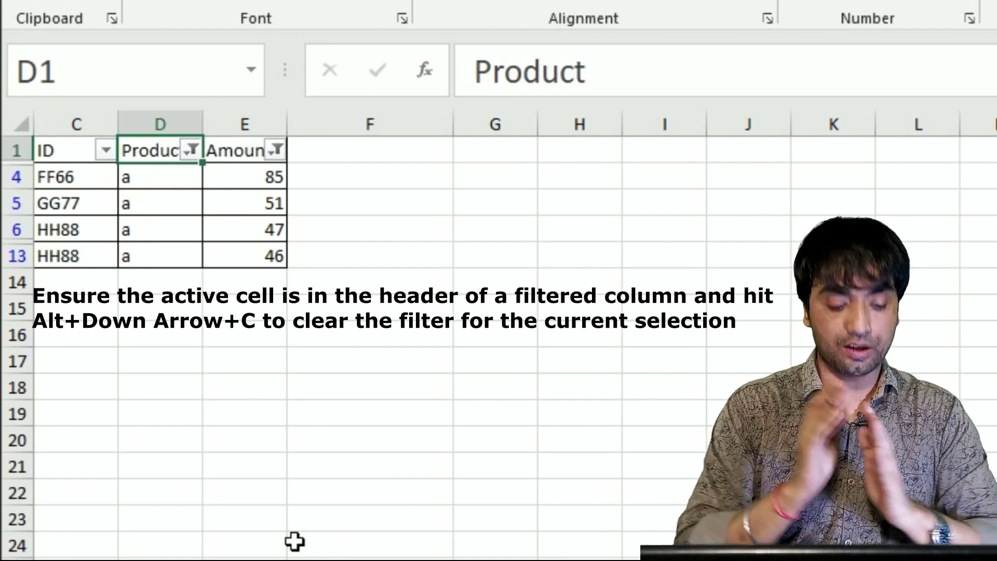
key(alt+Down)
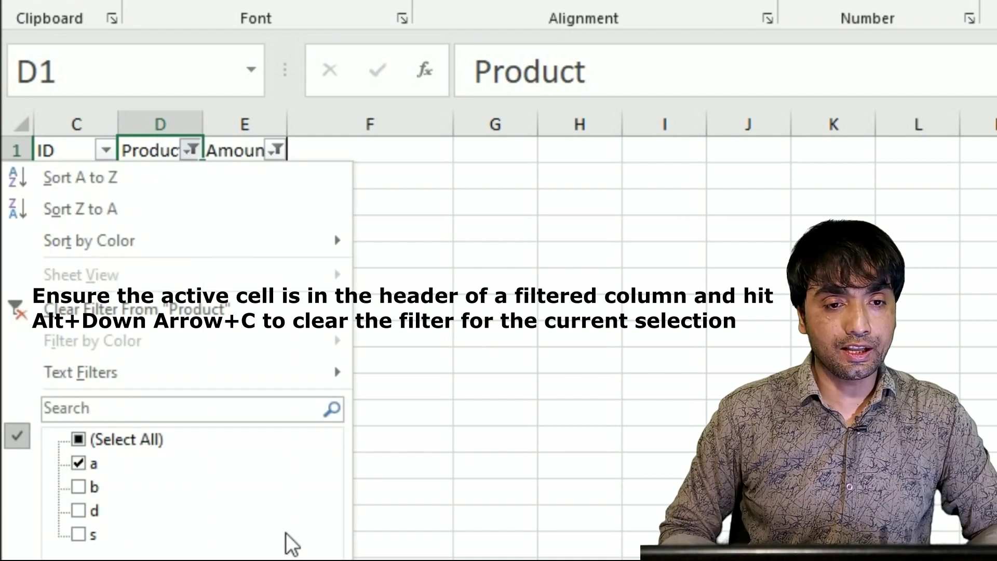
key(c)
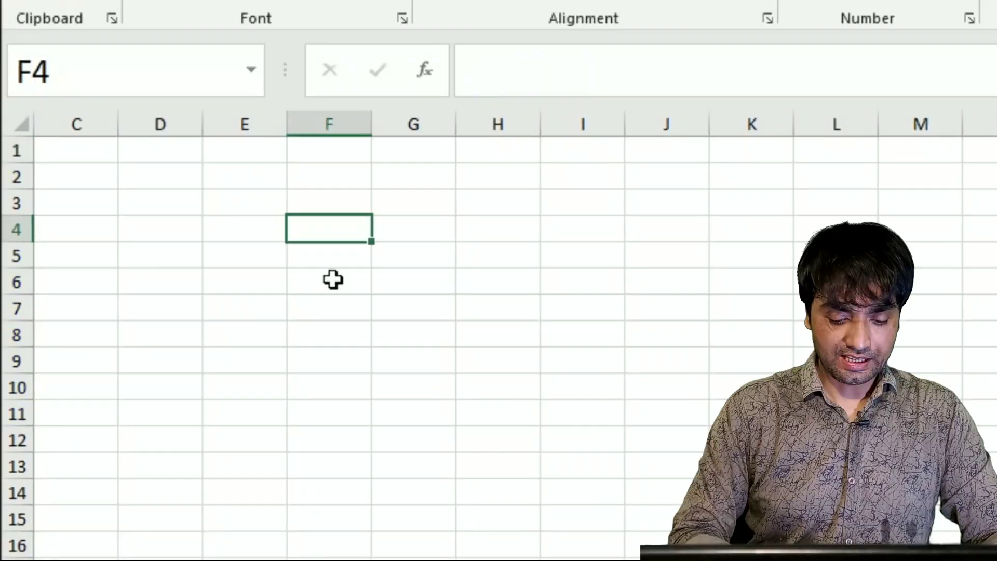
Enter the month names March and Apr in F4:F5.
text(March)
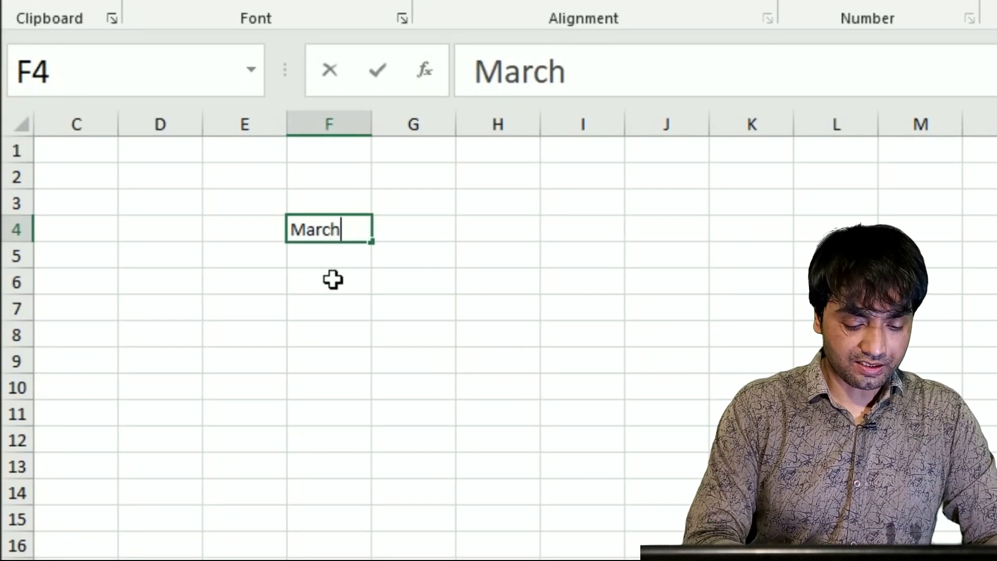
key(Return)
text(Apr)
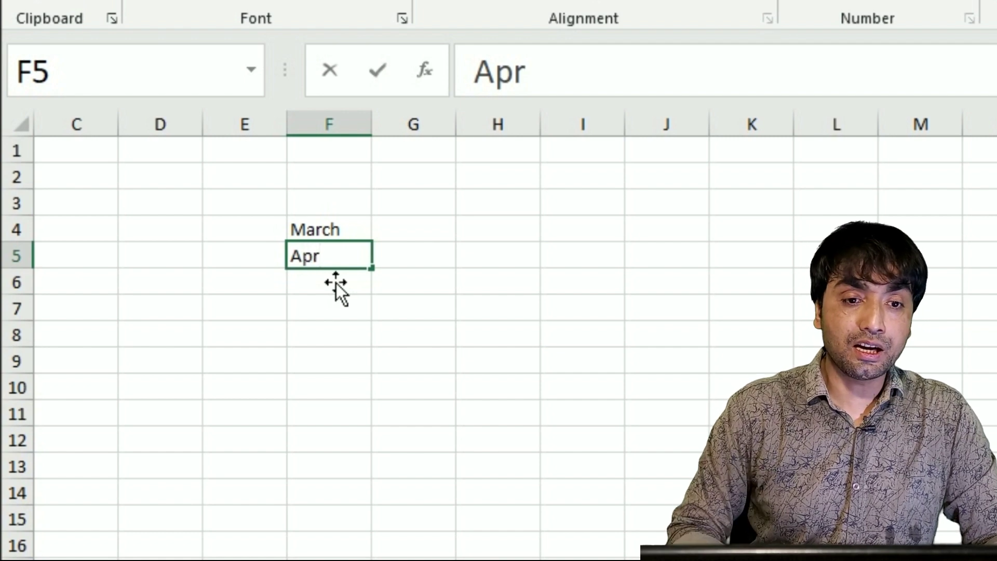
key(Return)
Enter =MONTH("Mar"&1) in G4 so it returns 3.
key(Up)
key(Right)
key(Up)
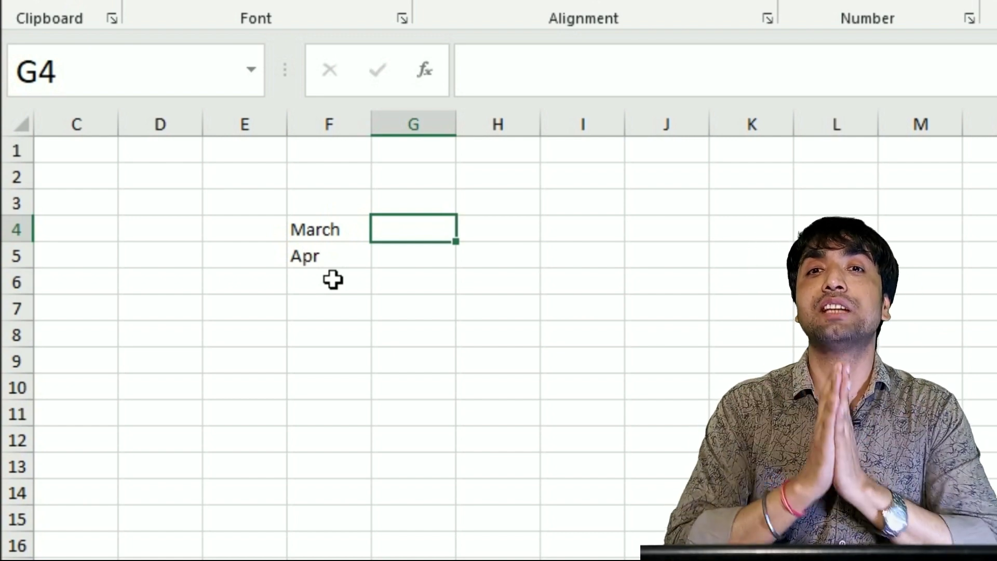
text(=mon)
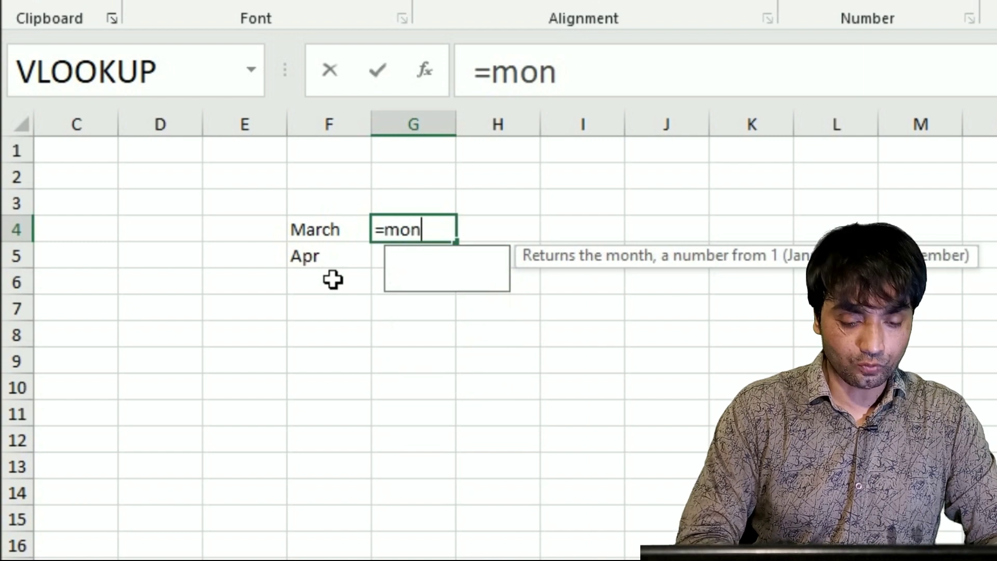
key(Tab)
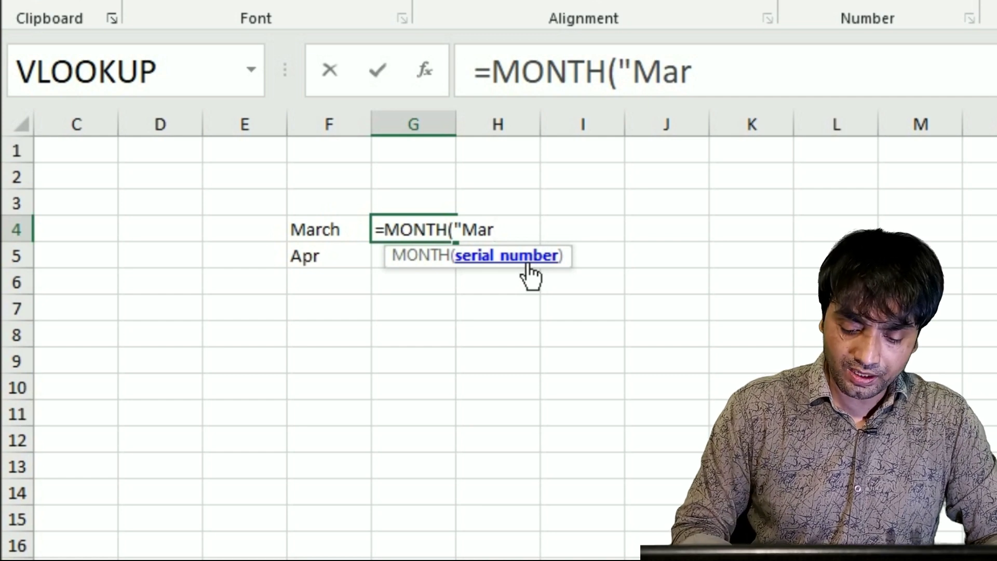
text("&)
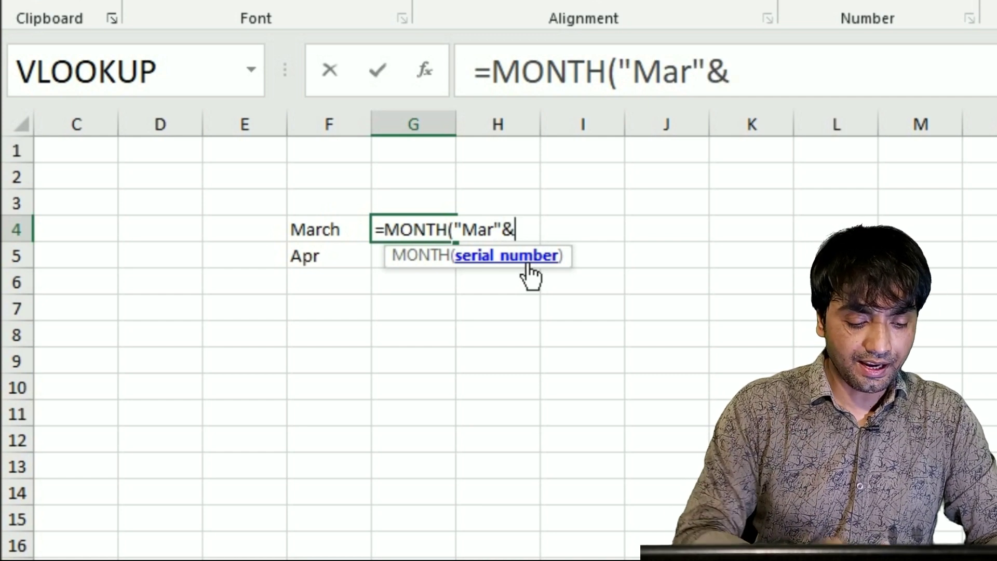
text(1))
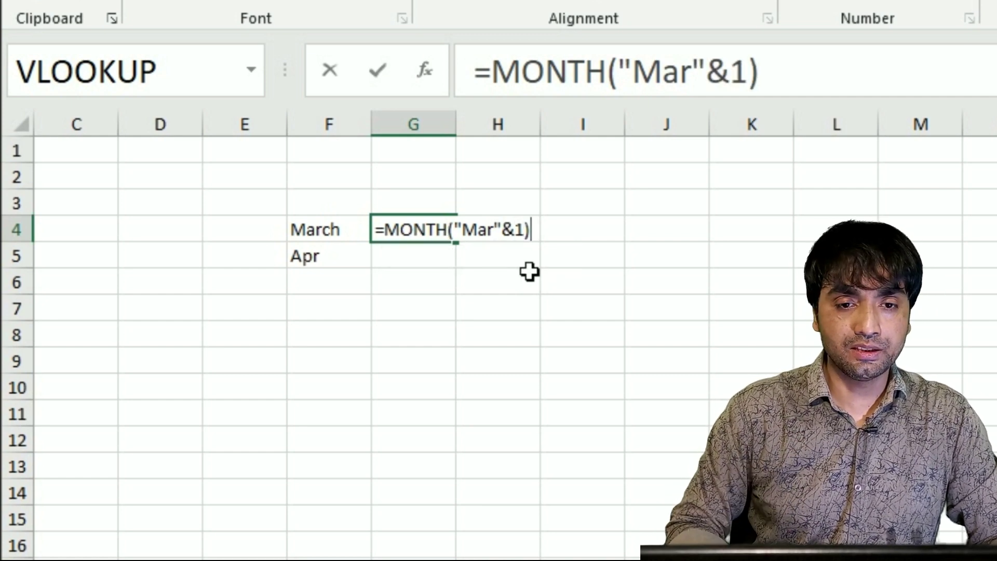
key(Return)
Enter =MONTH("Apr"&1) in G5 so it returns 4.
text(=)
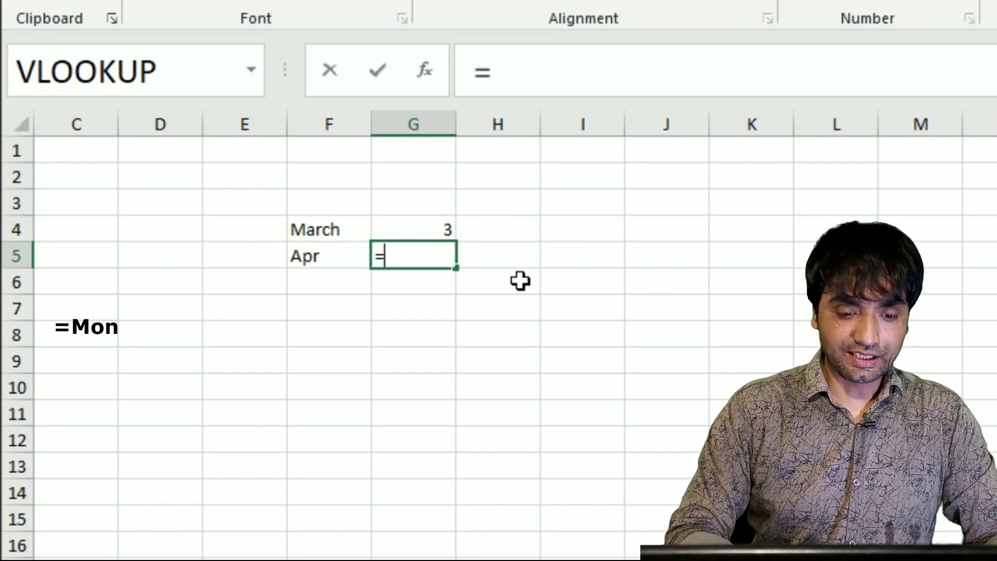
text(mon)
key(Tab)
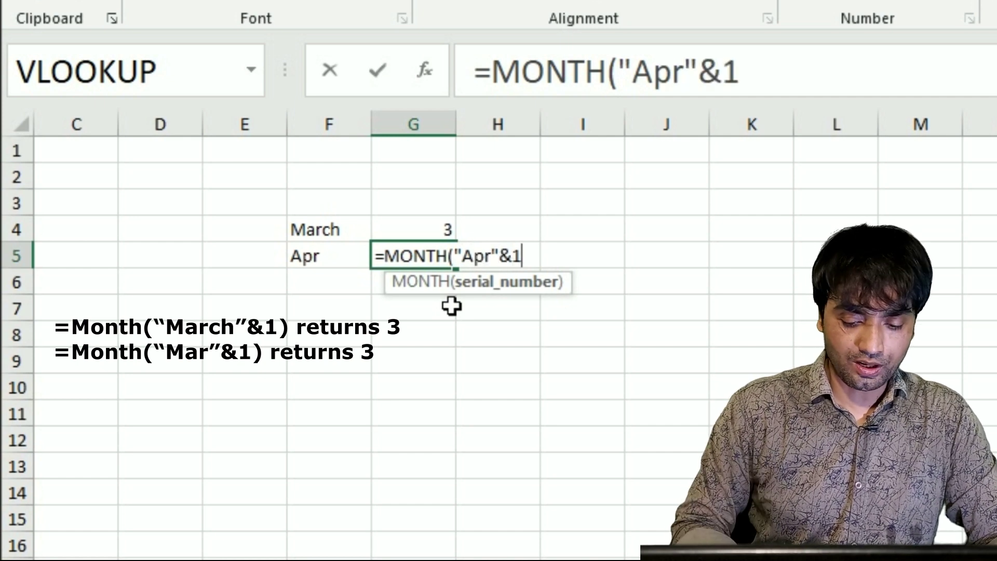
text())
key(Return)
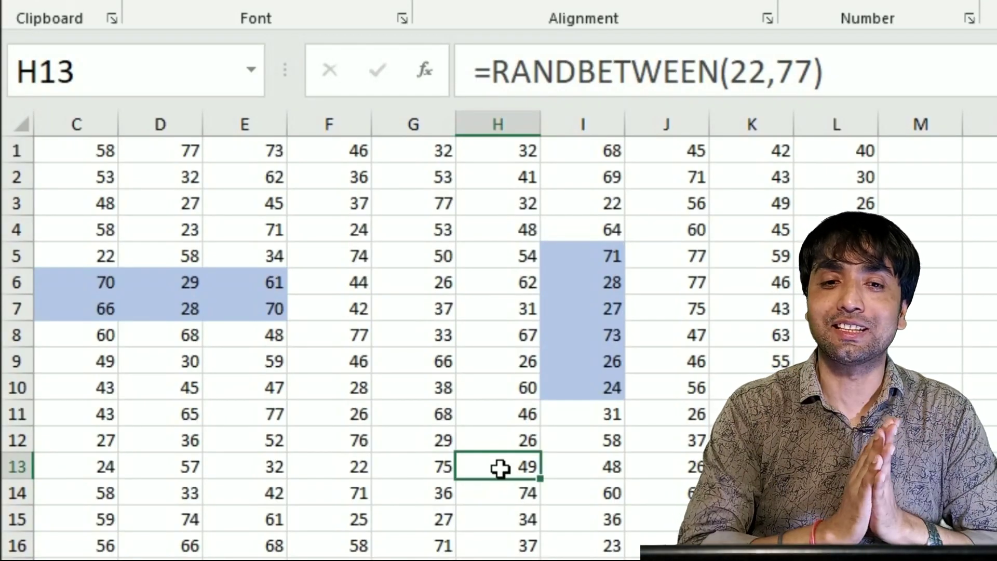
Inspect grid cells to distinguish RANDBETWEEN formulas from typed constant values.
click(275, 200)
click(570, 182)
click(752, 176)
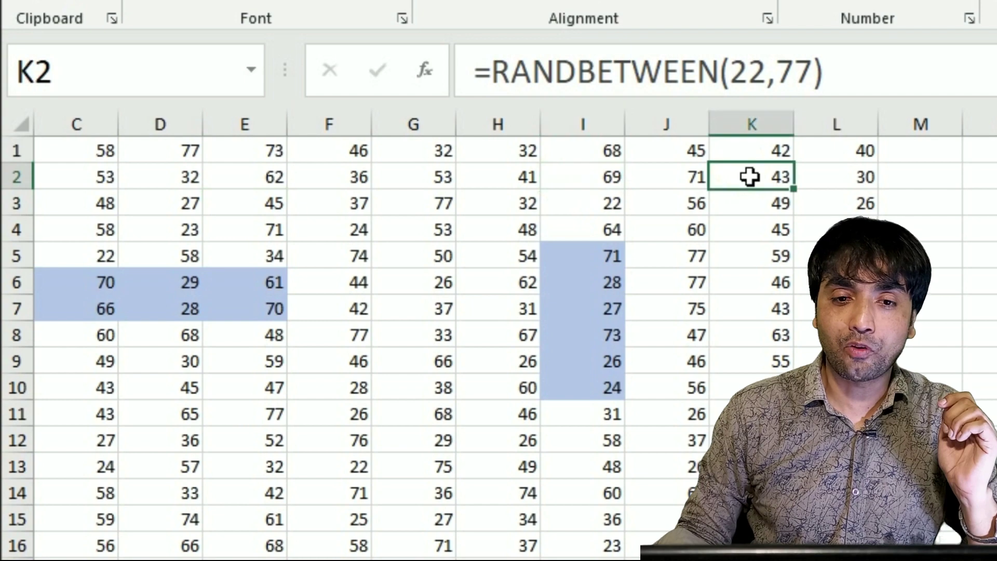
click(732, 340)
click(572, 262)
click(589, 344)
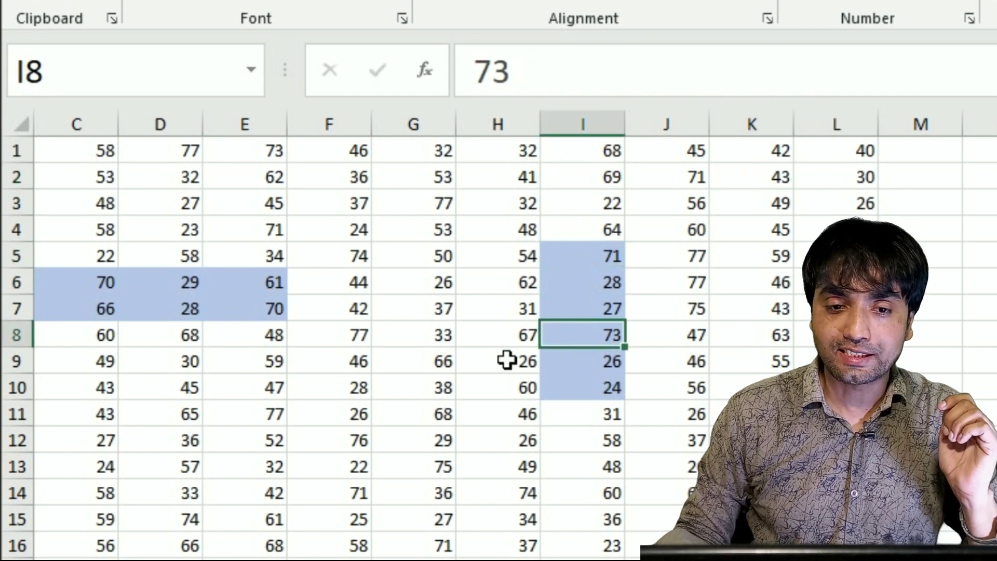
click(173, 300)
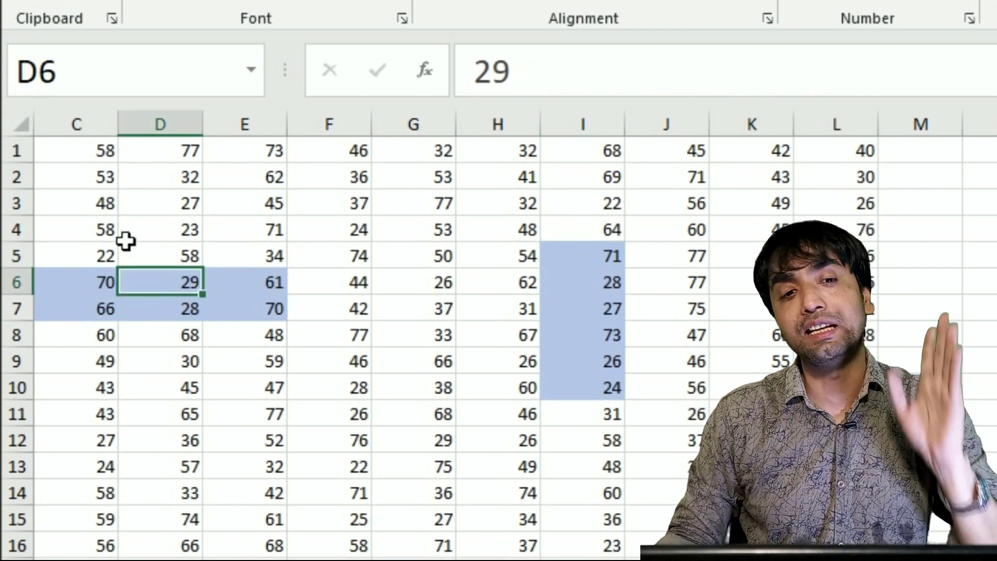
Select all constants via Go To Special and delete them, shifting cells up.
ctrl+click(26, 127)
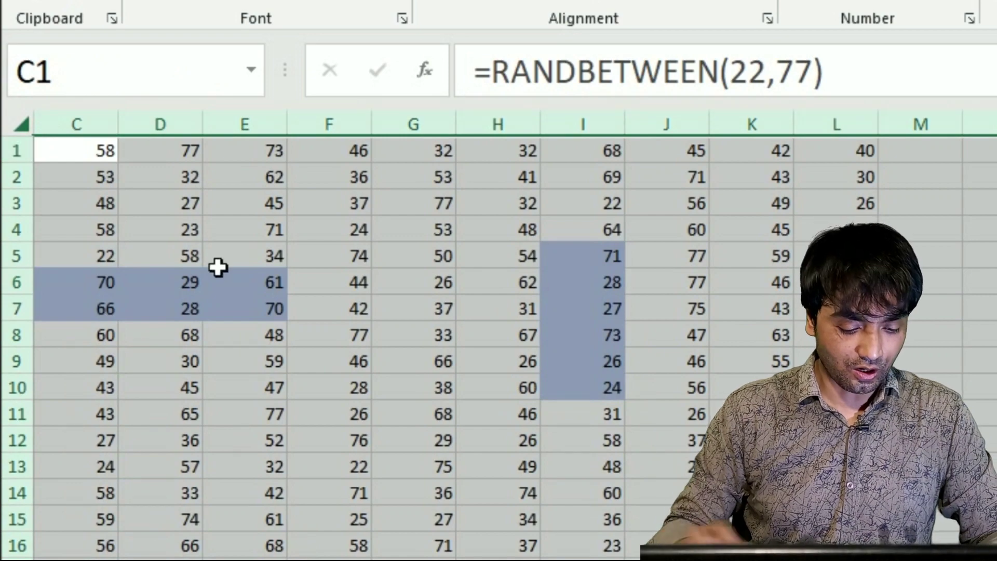
key(ctrl+g)
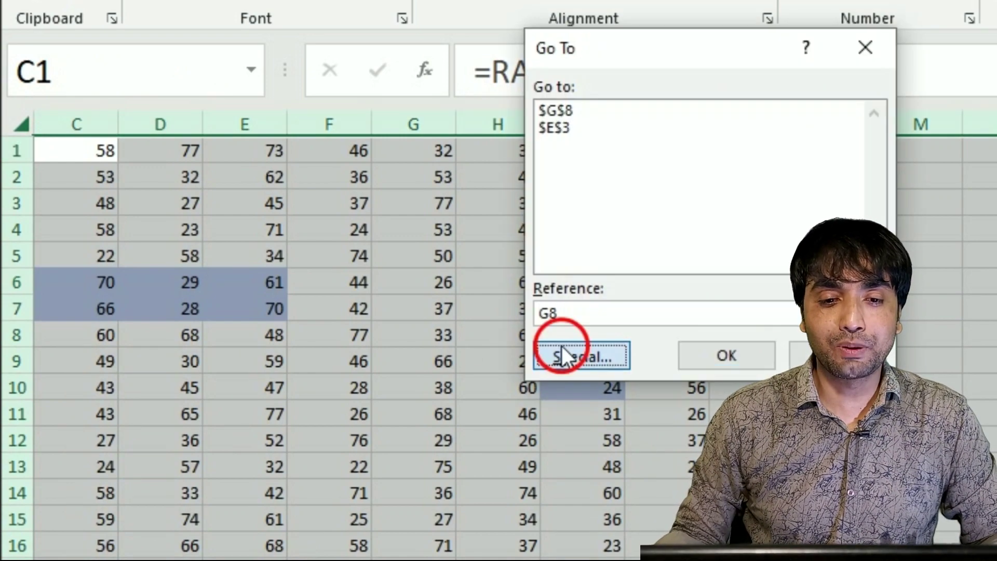
click(559, 353)
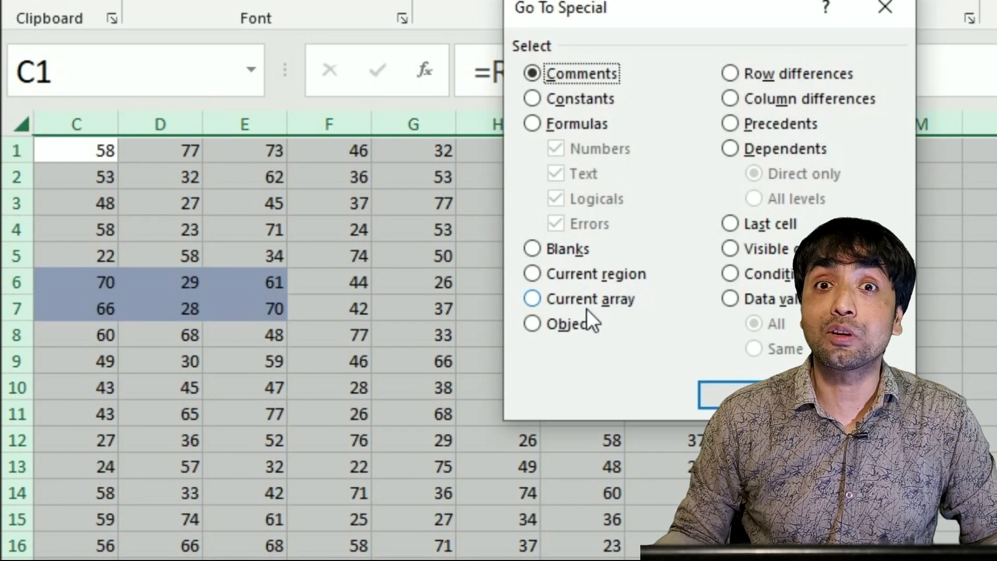
click(537, 104)
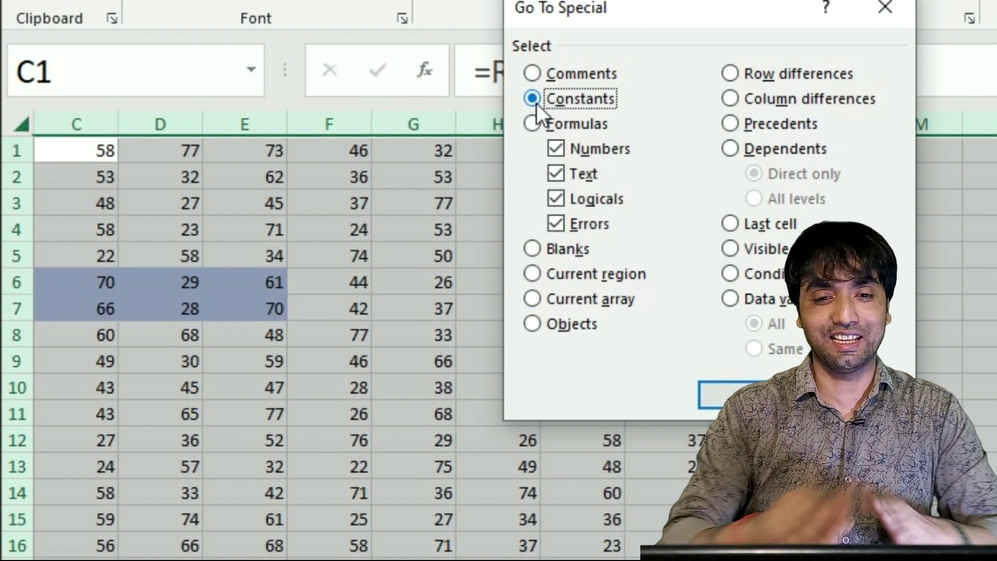
key(Return)
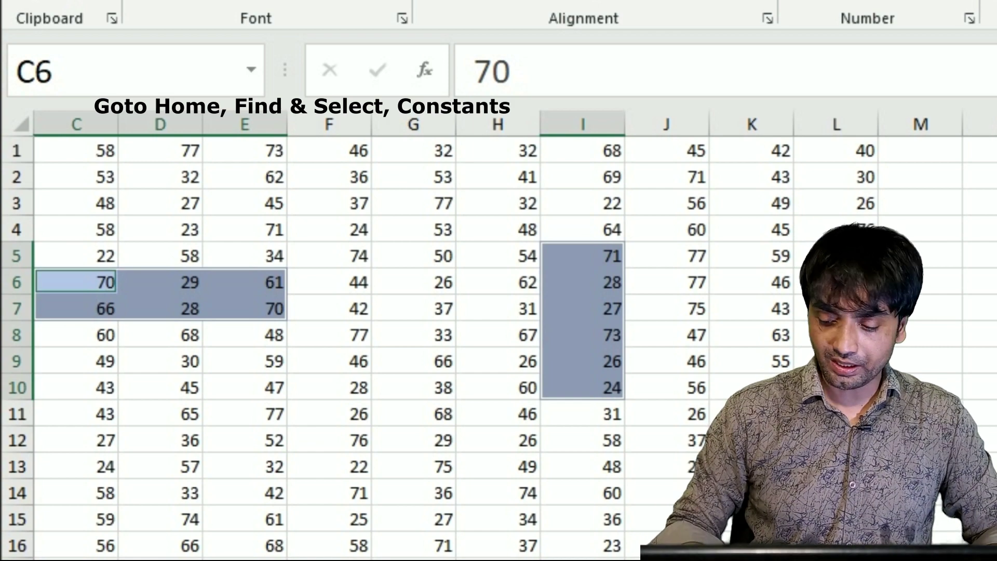
key(ctrl+minus)
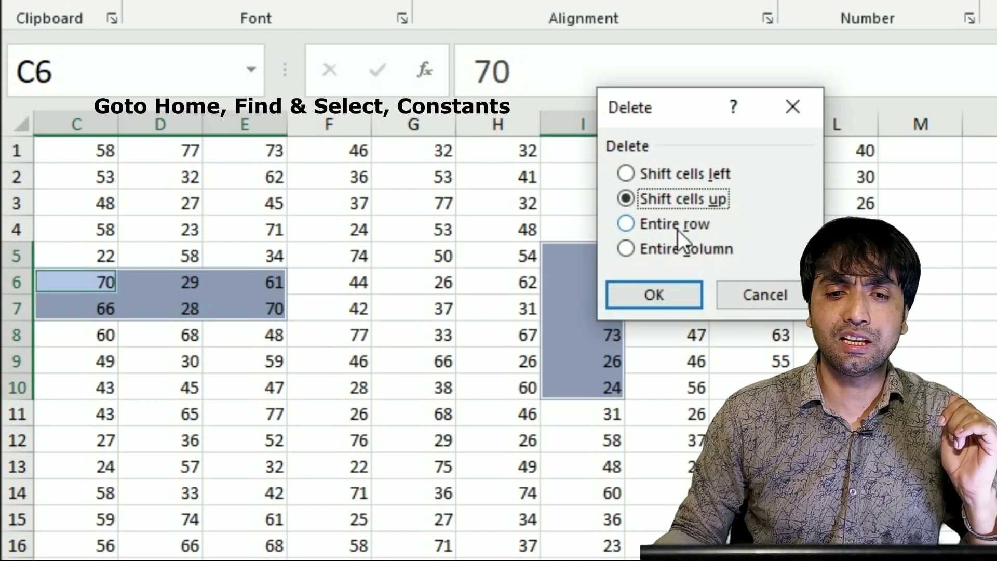
click(654, 292)
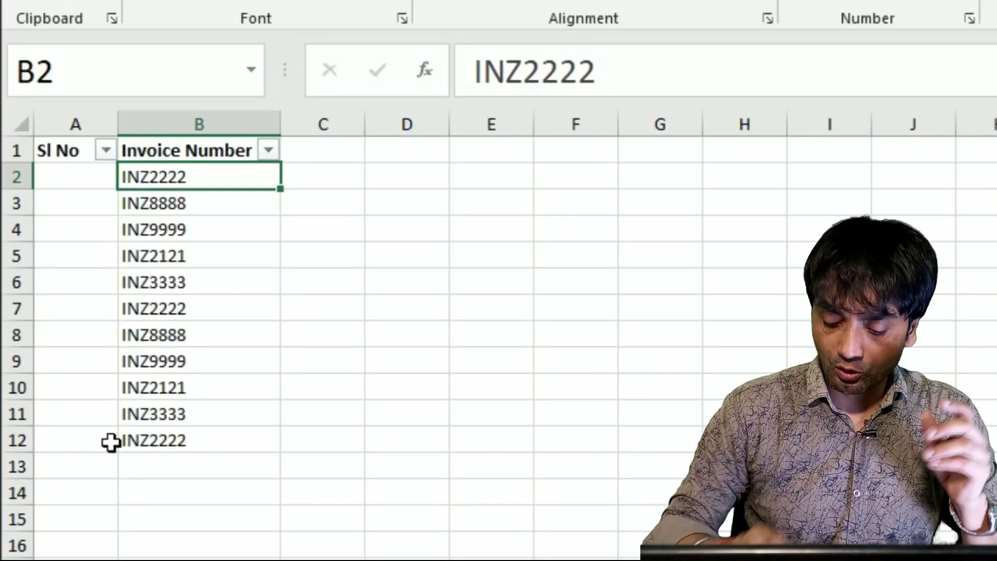
key(Left)
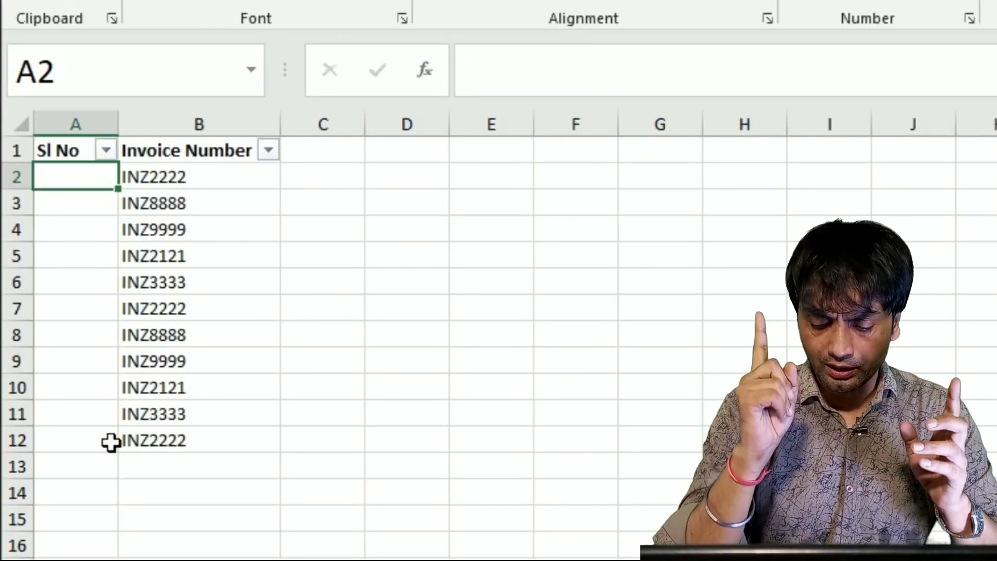
text(1)
key(Return)
text(2 3 4 5 6 7 8 )
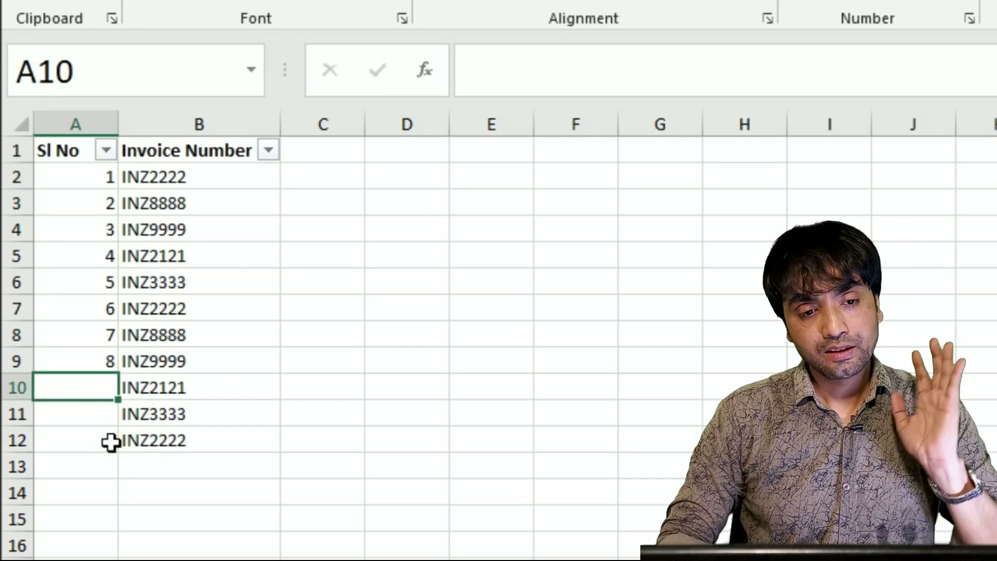
text(9 10)
key(Return)
click(130, 238)
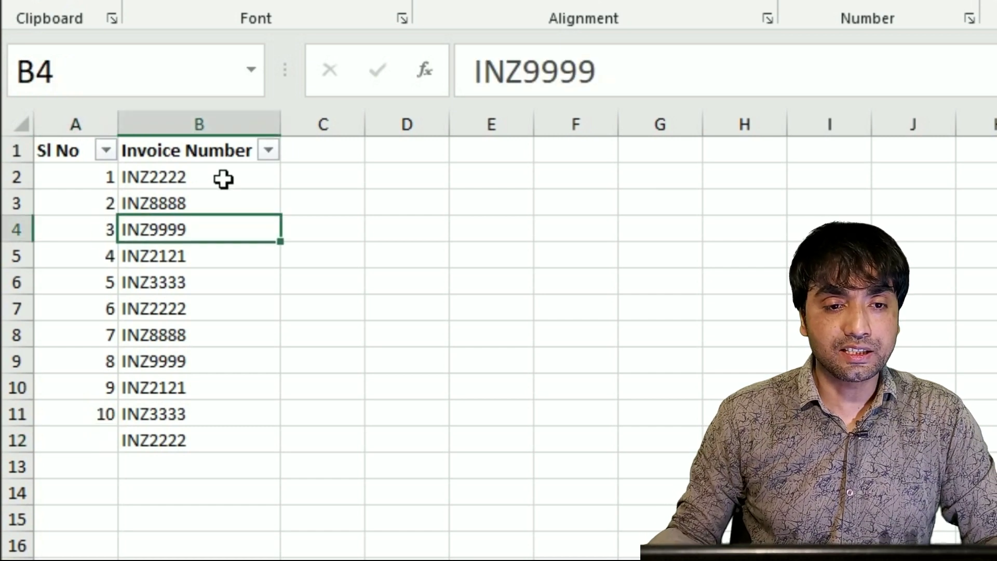
click(268, 151)
click(78, 439)
click(78, 486)
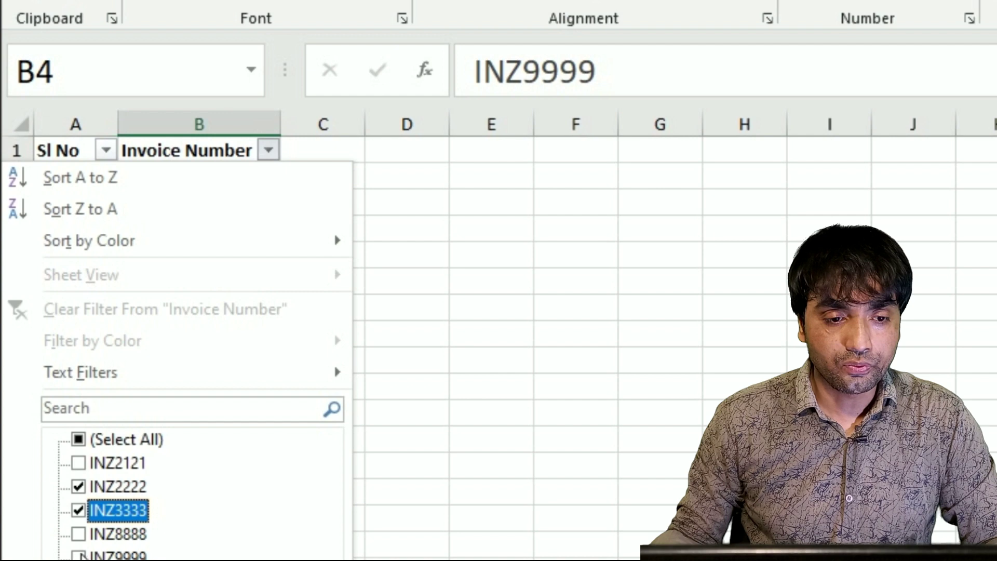
click(78, 554)
key(Return)
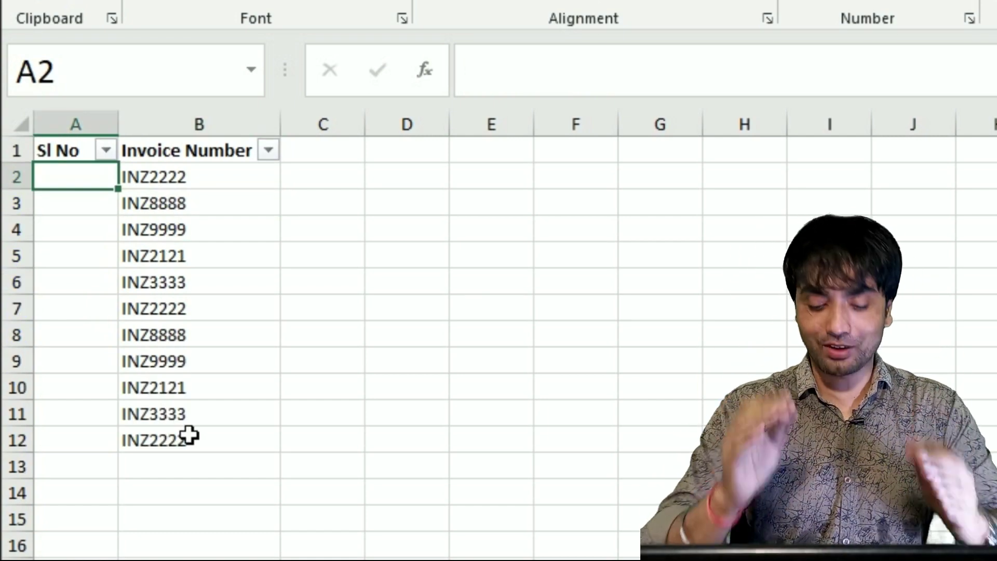
Start a SUBTOTAL(3, …) count formula in A2 referencing B2 as the range.
text(=subto)
key(Tab)
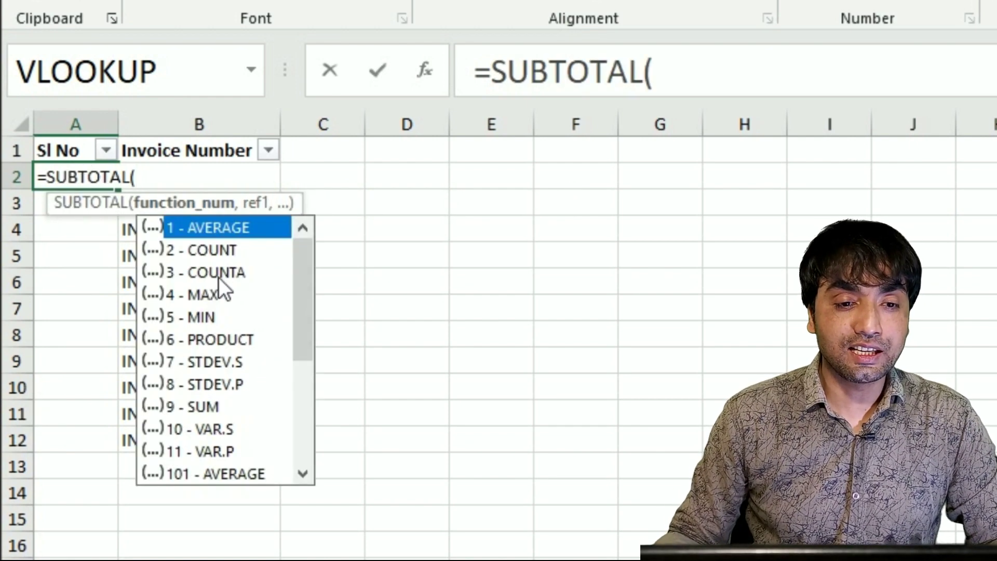
text(3)
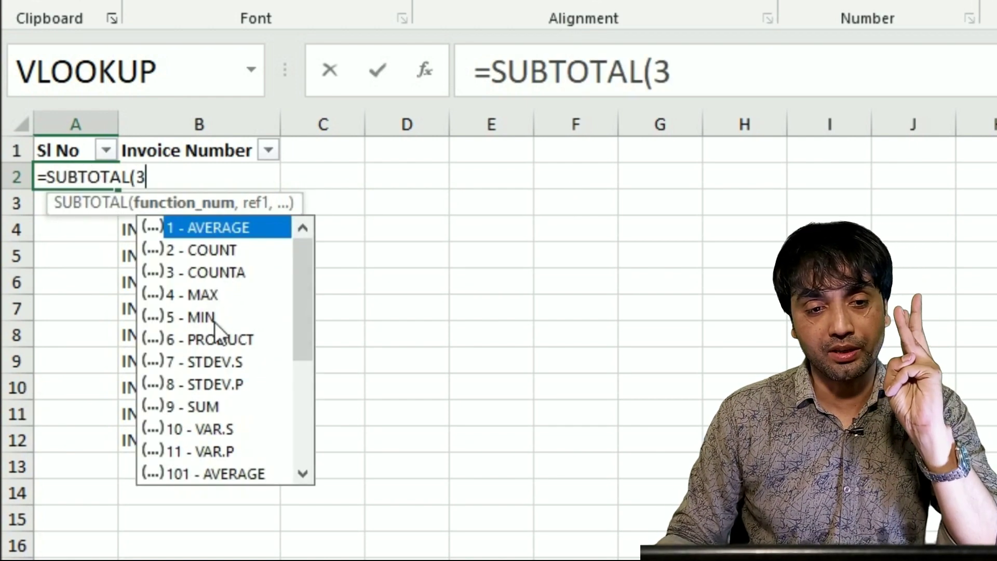
text(,)
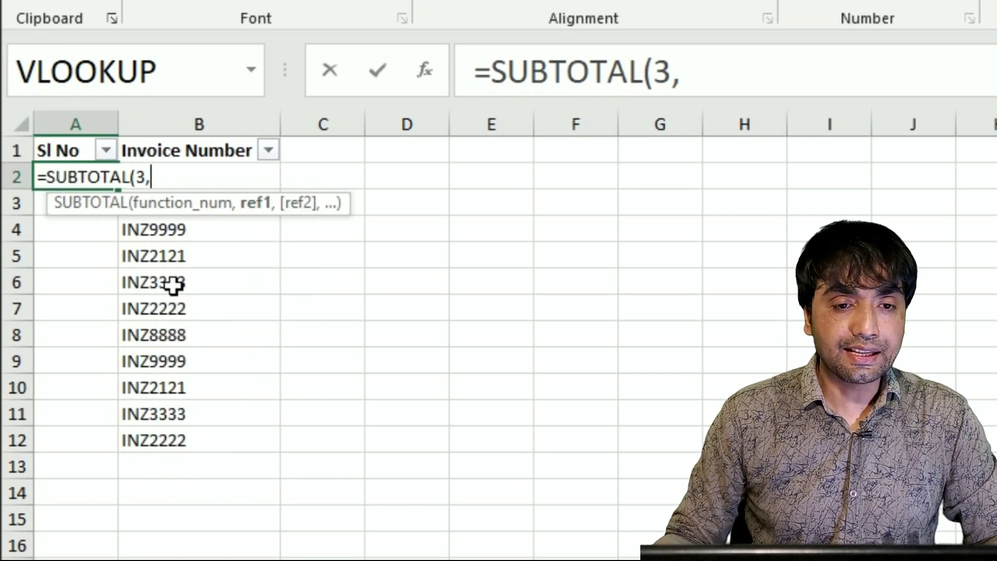
click(174, 284)
key(Up)
key(Up)
key(Up)
key(Up)
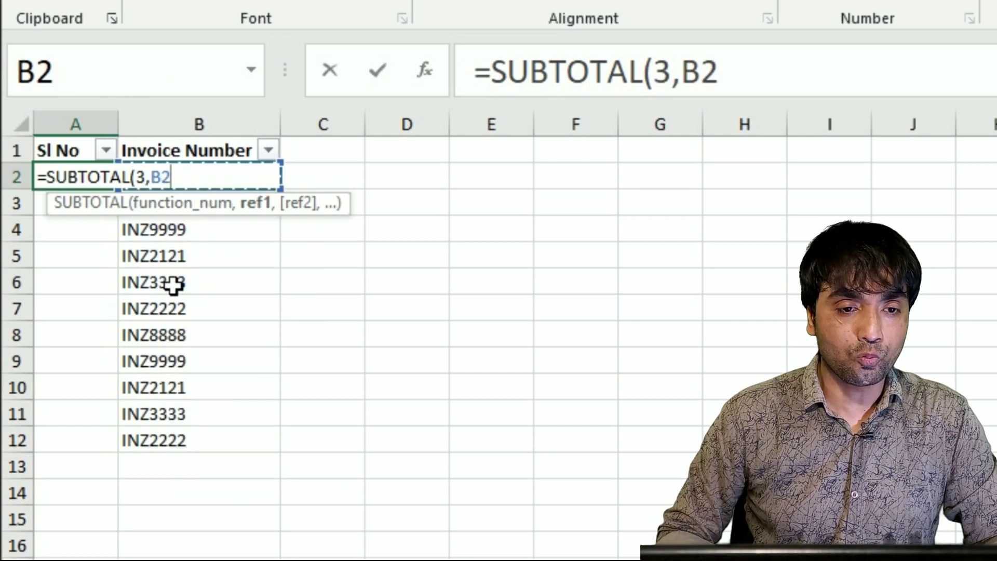
text(:)
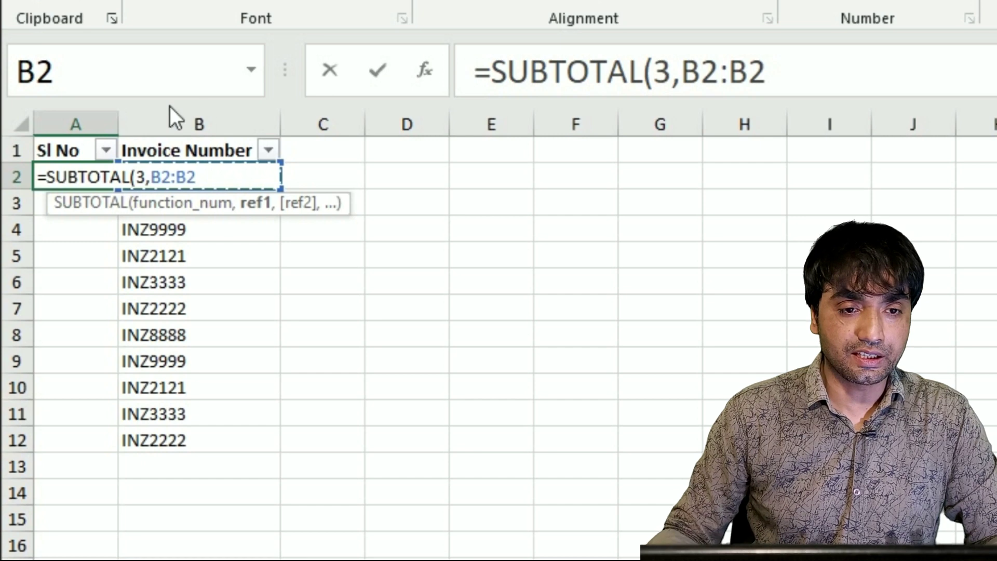
Anchor the range as $B$2:B2 and commit the formula to A2:A12.
drag(198, 177, 161, 177)
click(162, 177)
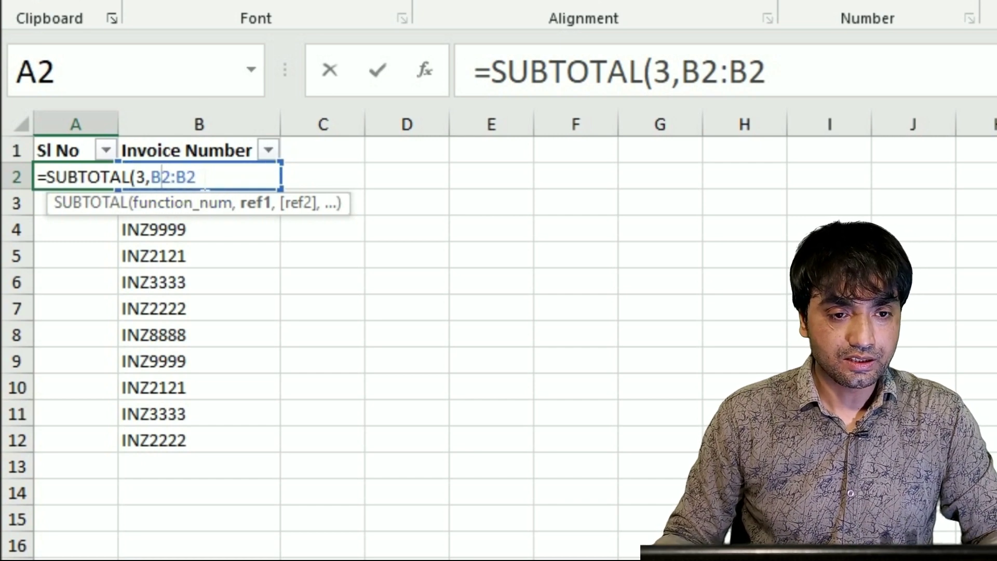
key(F4)
click(215, 177)
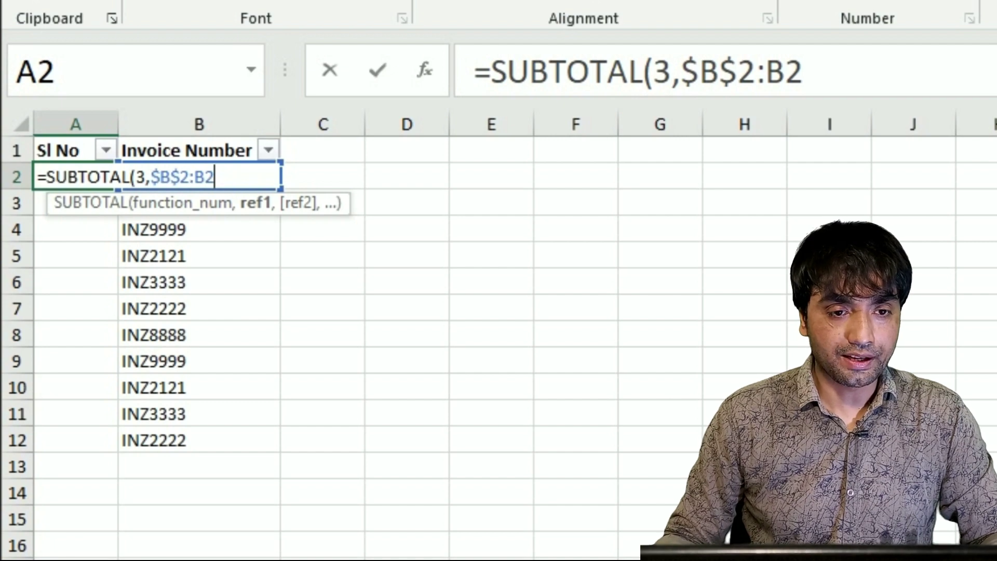
text())
key(Return)
click(322, 308)
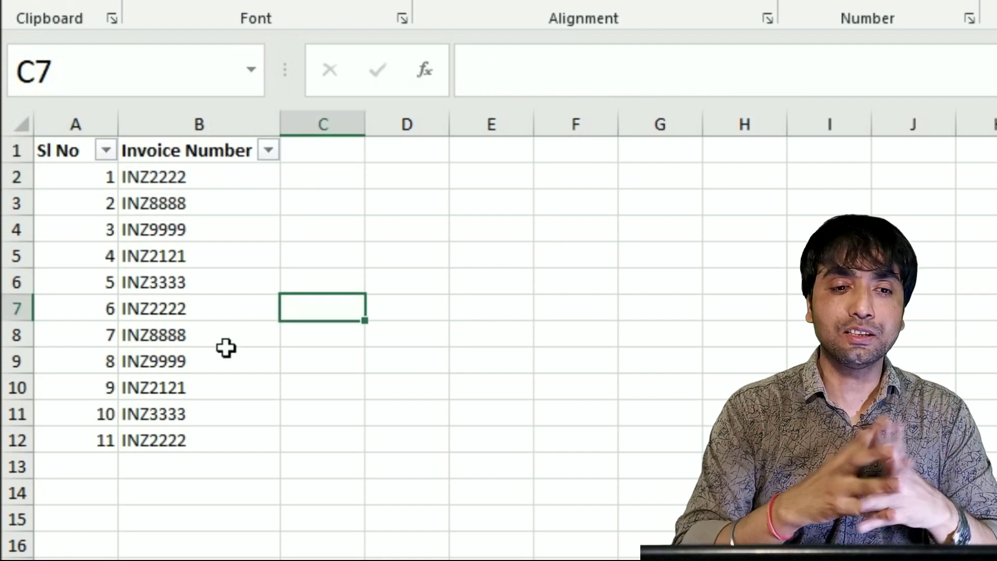
Filter Invoice Number to show only INZ2222, INZ3333 and INZ8888.
click(267, 151)
click(79, 439)
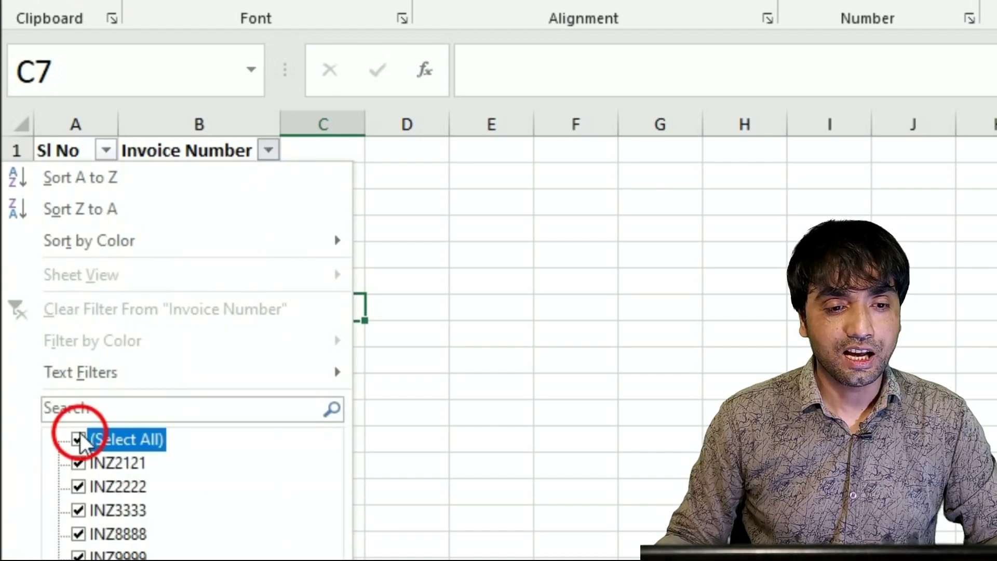
click(78, 486)
click(78, 510)
click(79, 534)
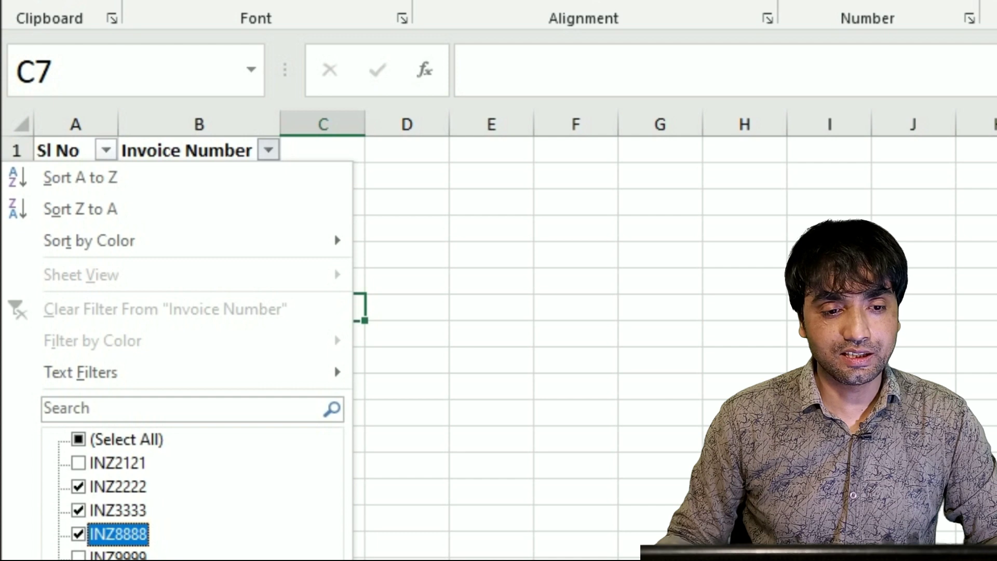
key(Return)
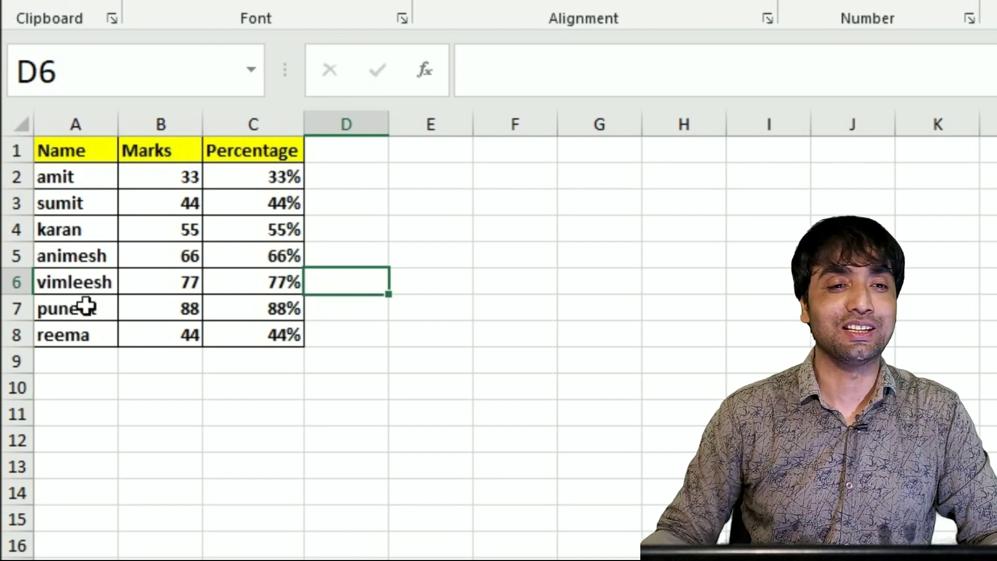
Add the Camera command from All Commands to the Quick Access Toolbar.
click(275, 1)
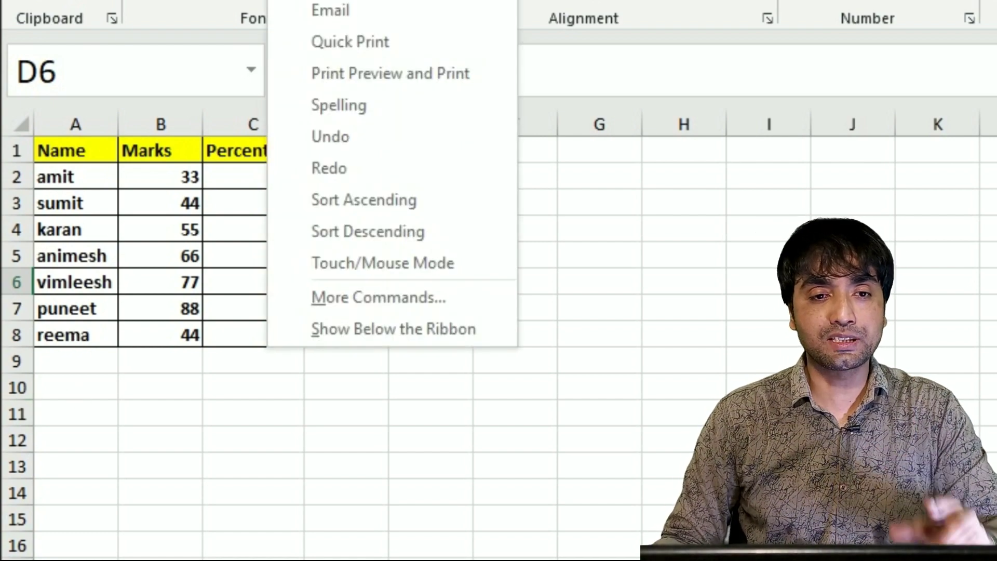
click(394, 296)
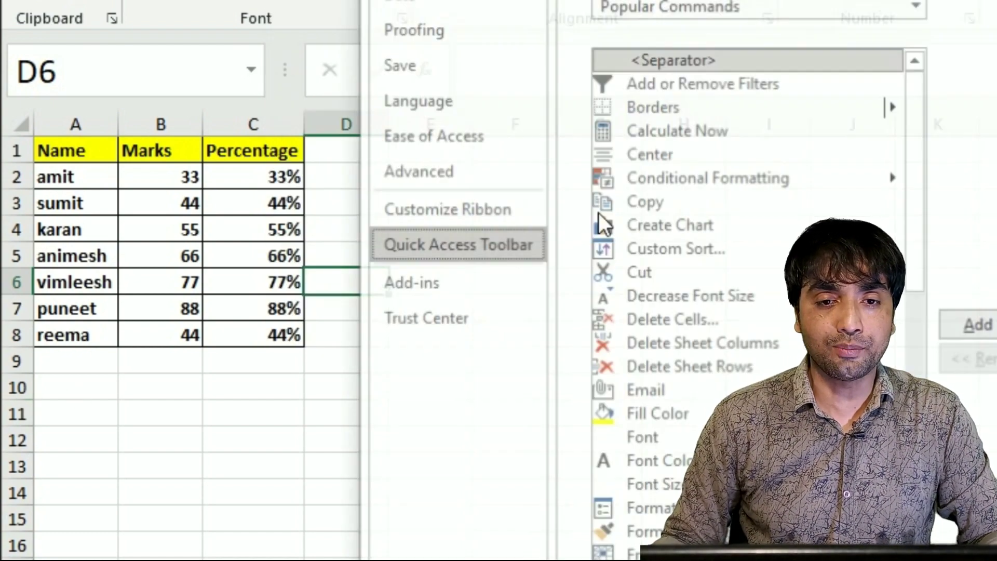
click(691, 5)
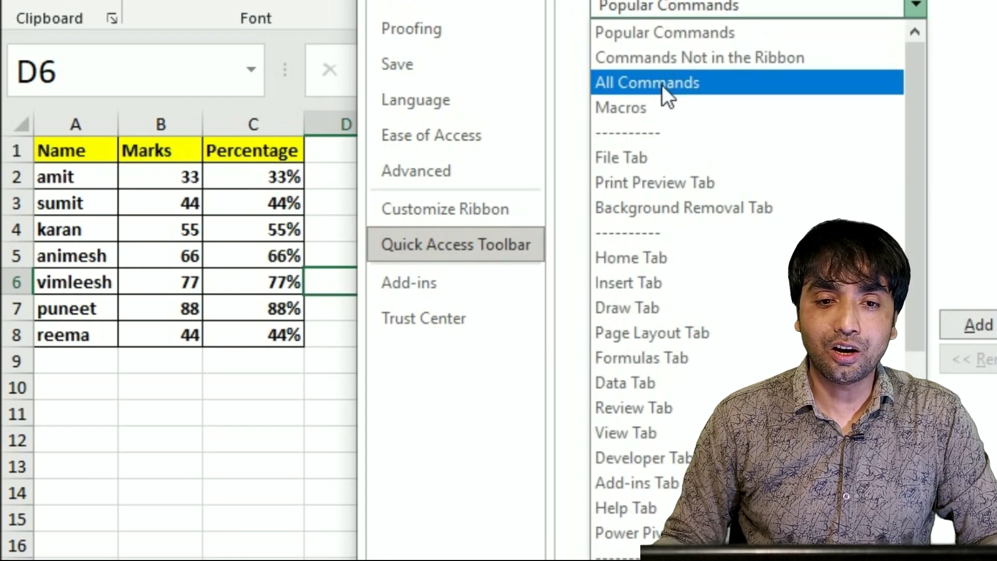
click(661, 85)
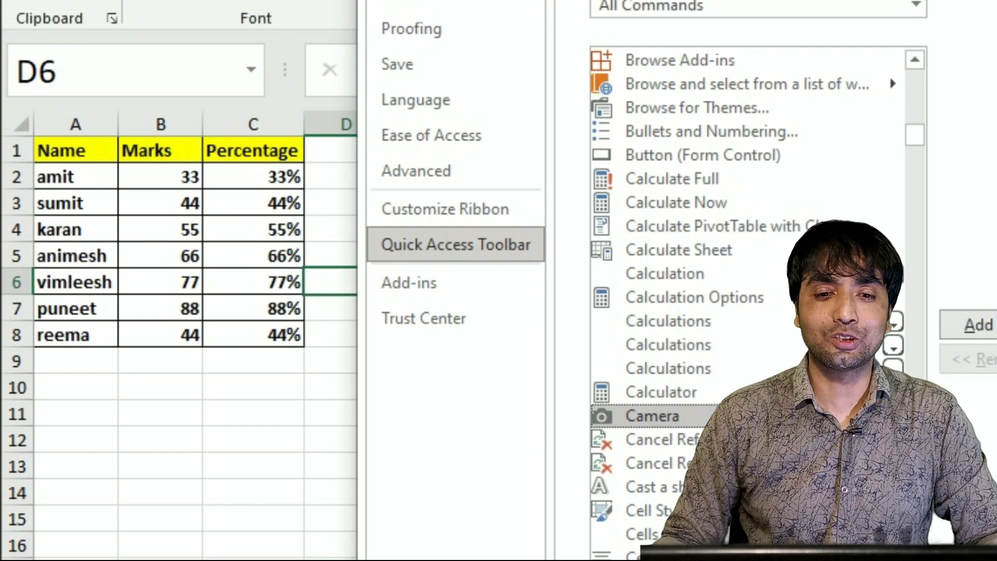
click(974, 333)
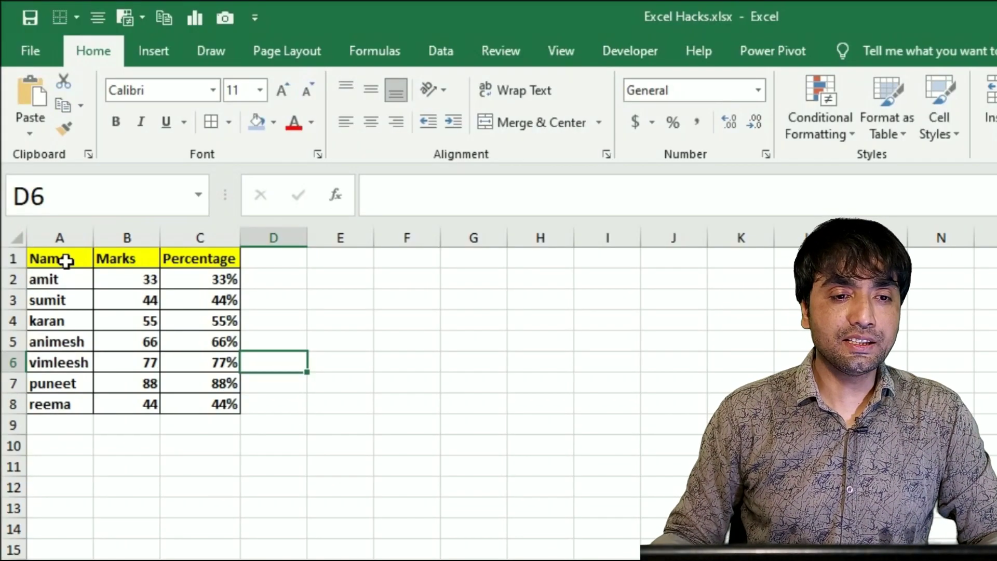
Snapshot A1:C8 with Camera and place the live picture at column H.
mouse_move(66, 260)
mouse_down()
mouse_move(226, 424)
mouse_move(227, 410)
mouse_up()
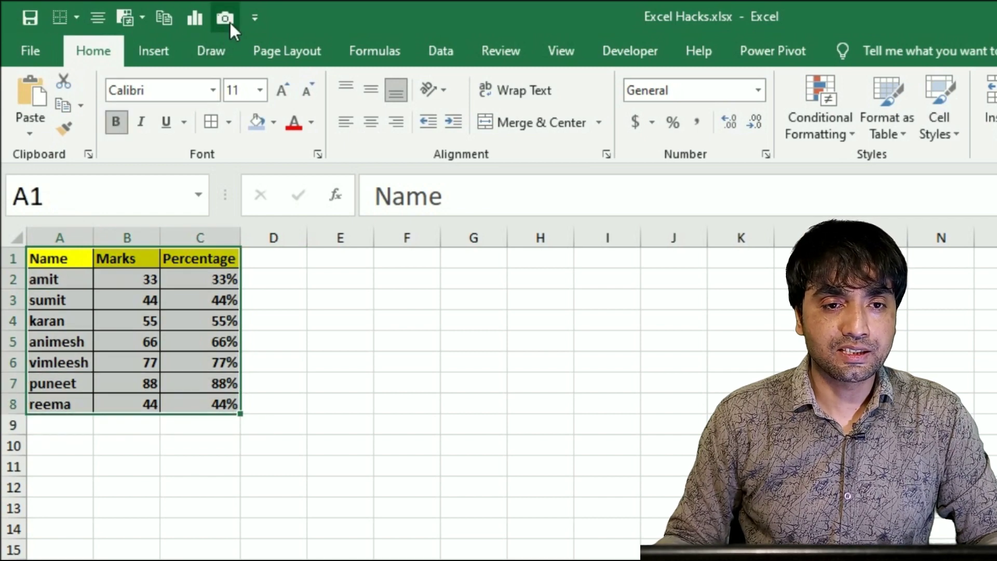
click(230, 23)
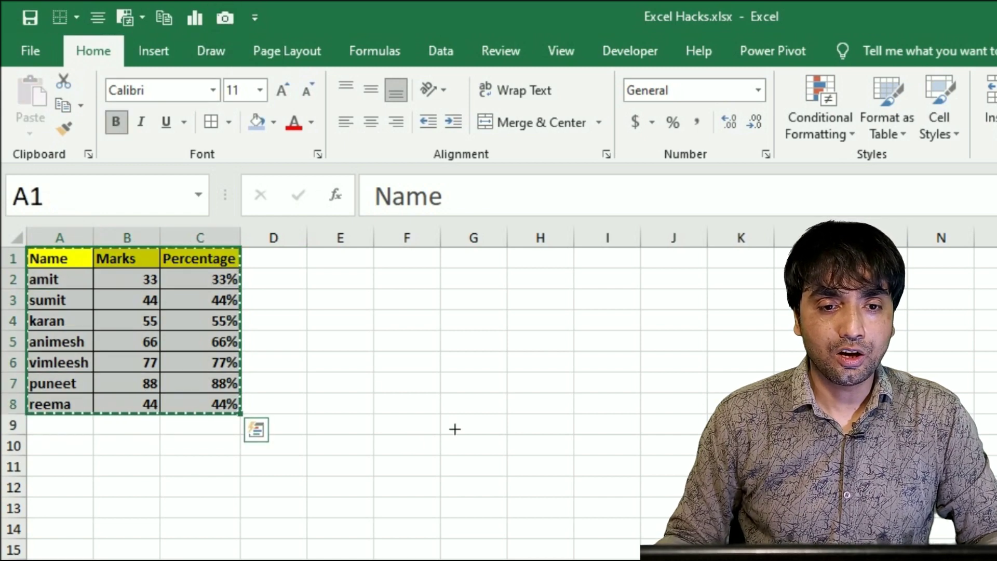
click(550, 273)
mouse_move(590, 267)
mouse_down()
mouse_move(405, 455)
mouse_move(592, 262)
mouse_up()
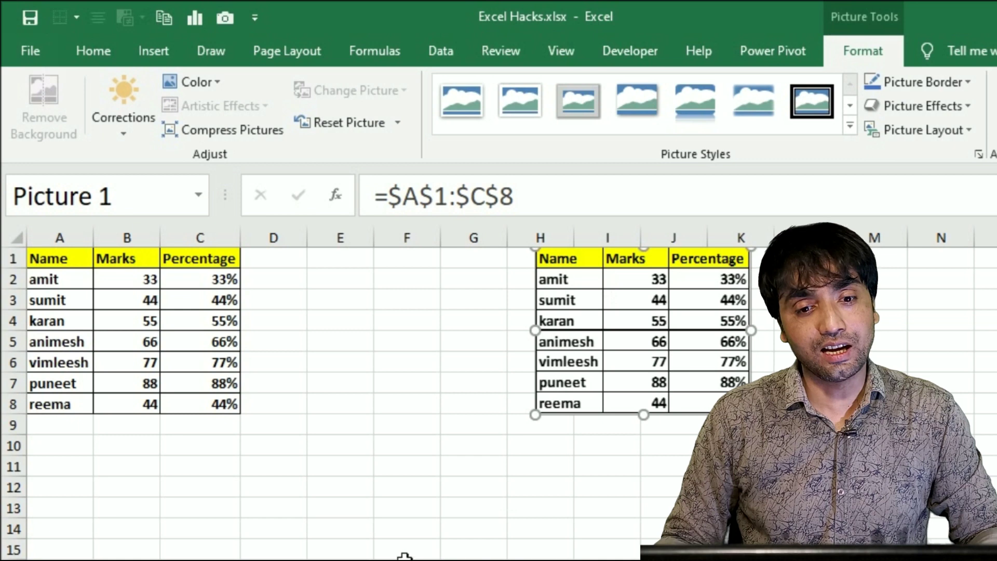
Copy A1:C8 and place a linked picture of it on another, empty sheet.
drag(56, 267, 223, 413)
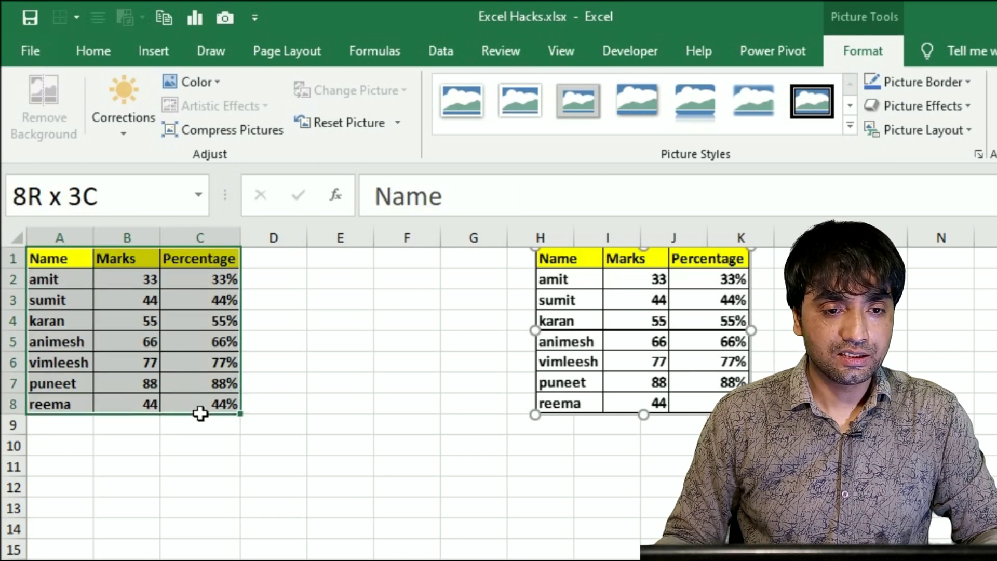
key(ctrl+c)
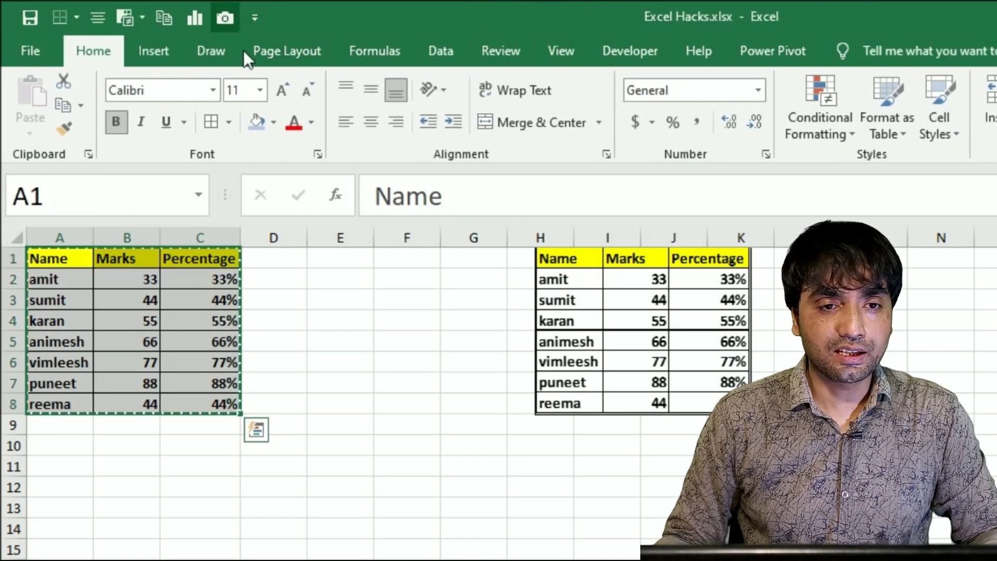
key(ctrl+Page_Down)
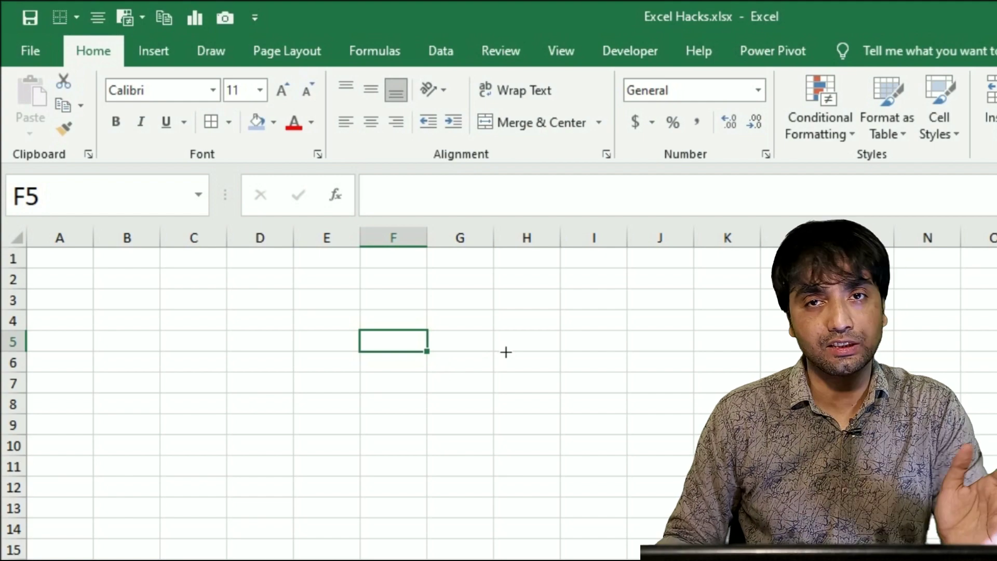
click(530, 359)
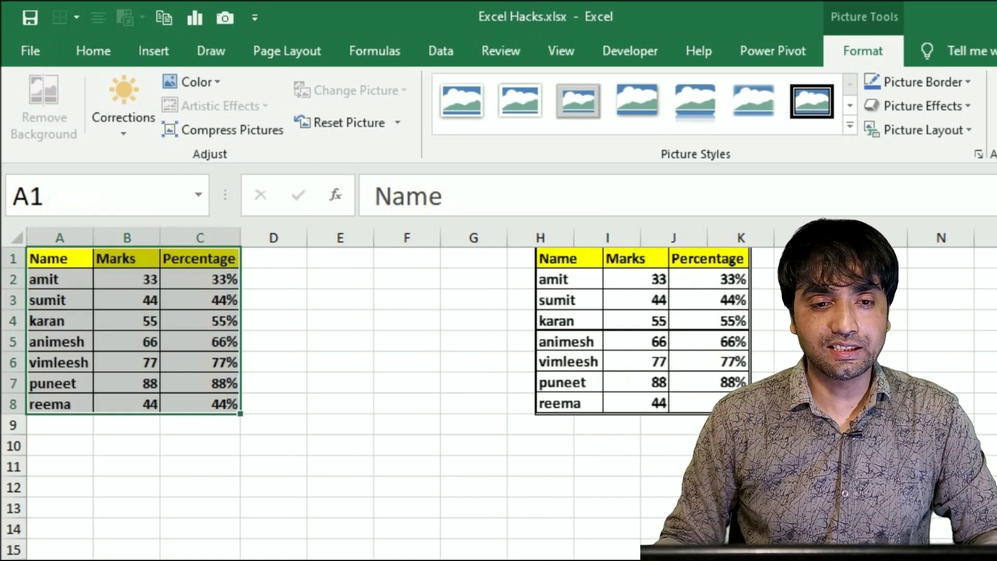
Change the marks in B4 from 55 to 44.
click(225, 328)
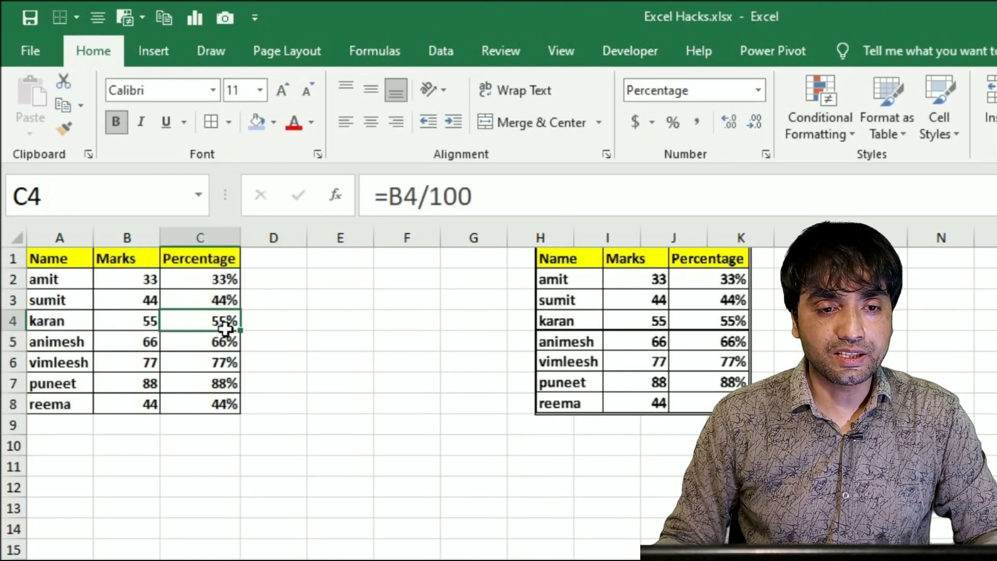
click(151, 324)
text(44)
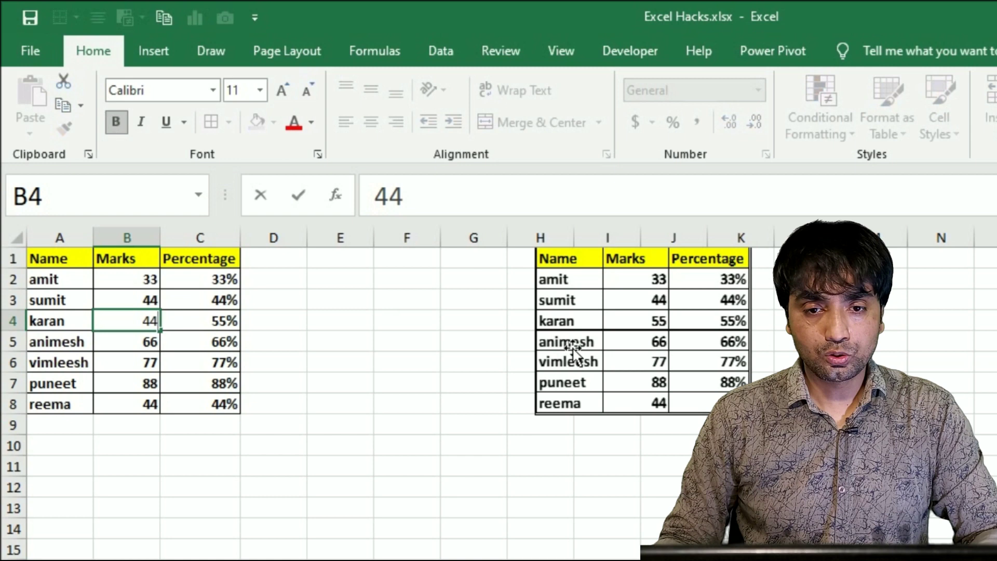
key(Tab)
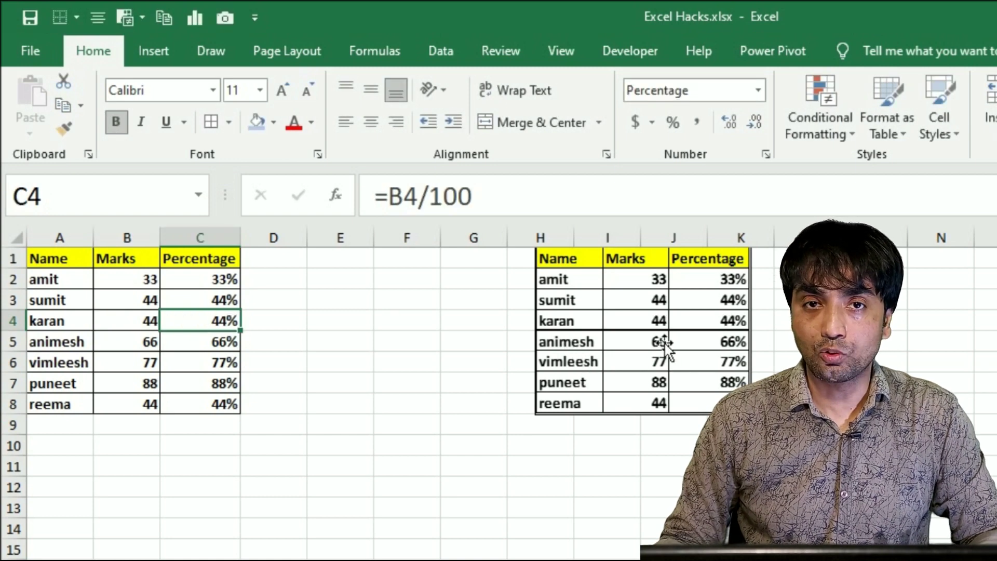
Shade rows A4:C6 light blue and compare with the live picture.
drag(78, 328, 218, 362)
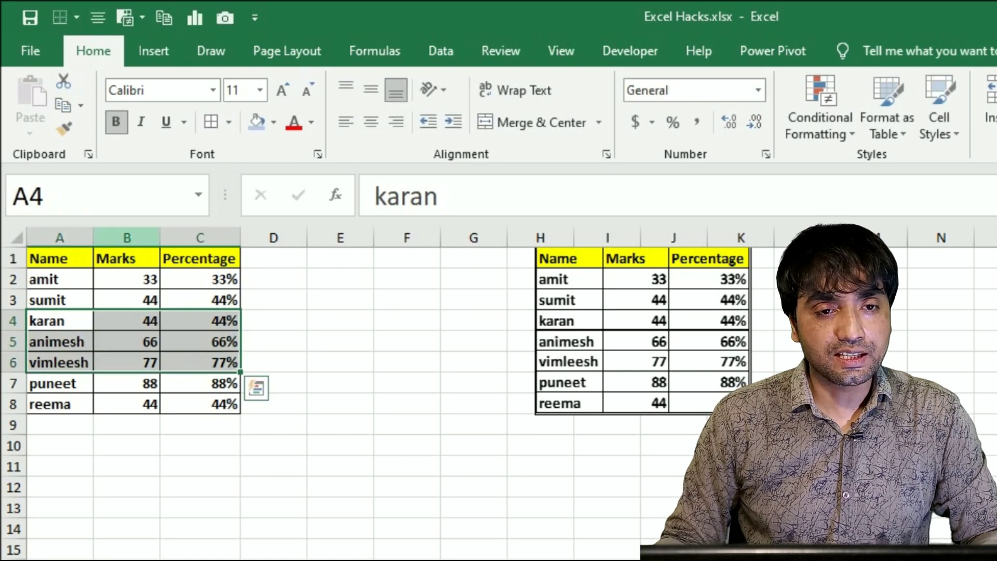
click(273, 124)
click(328, 219)
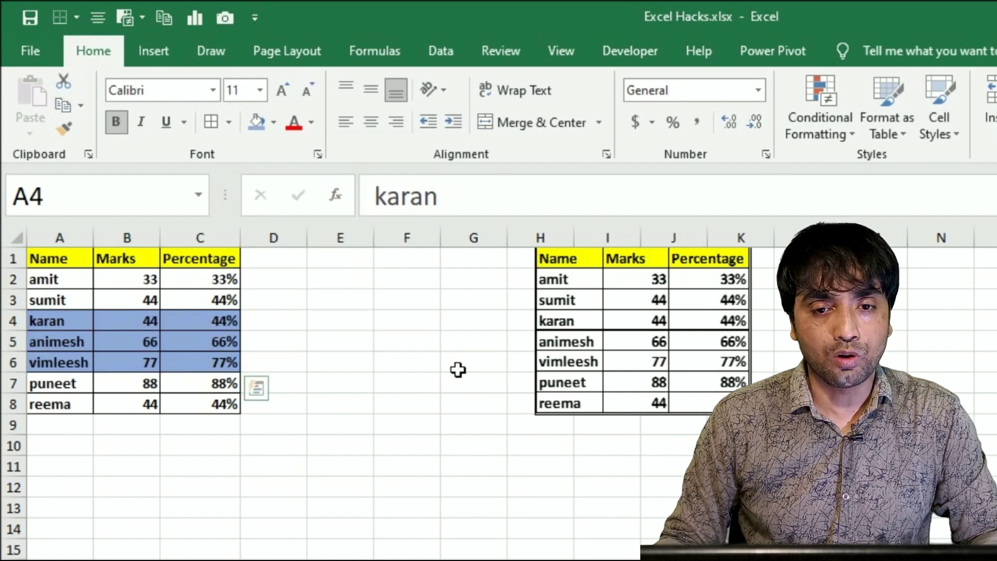
click(439, 466)
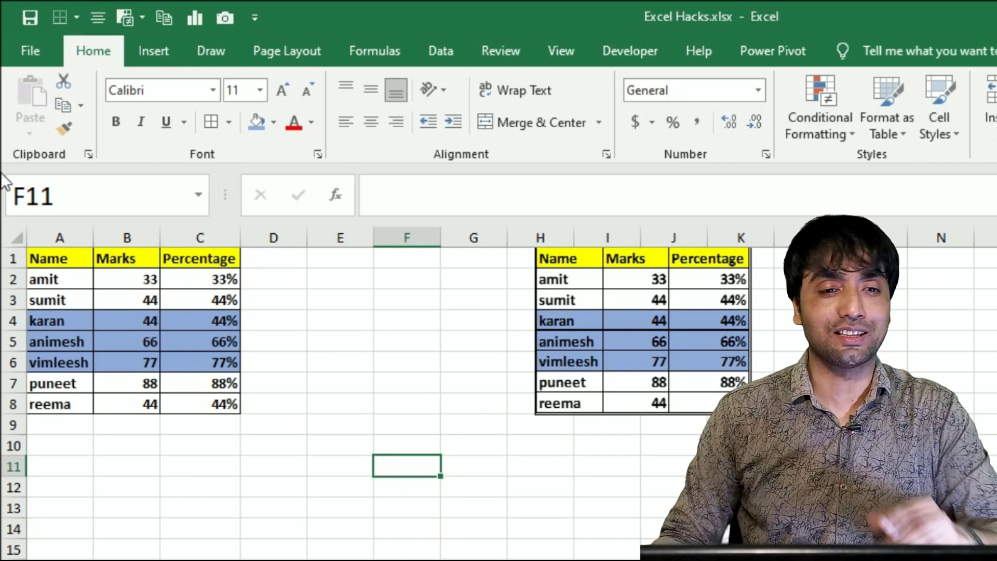
drag(73, 258, 207, 409)
Paste a second linked picture of A1:C8 at H11, below the first one.
key(ctrl+c)
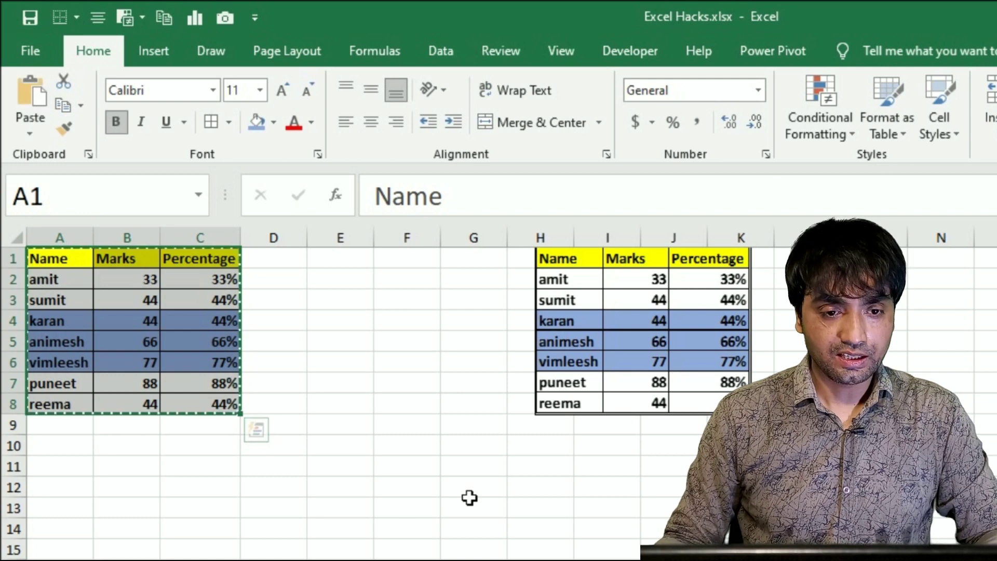
click(540, 465)
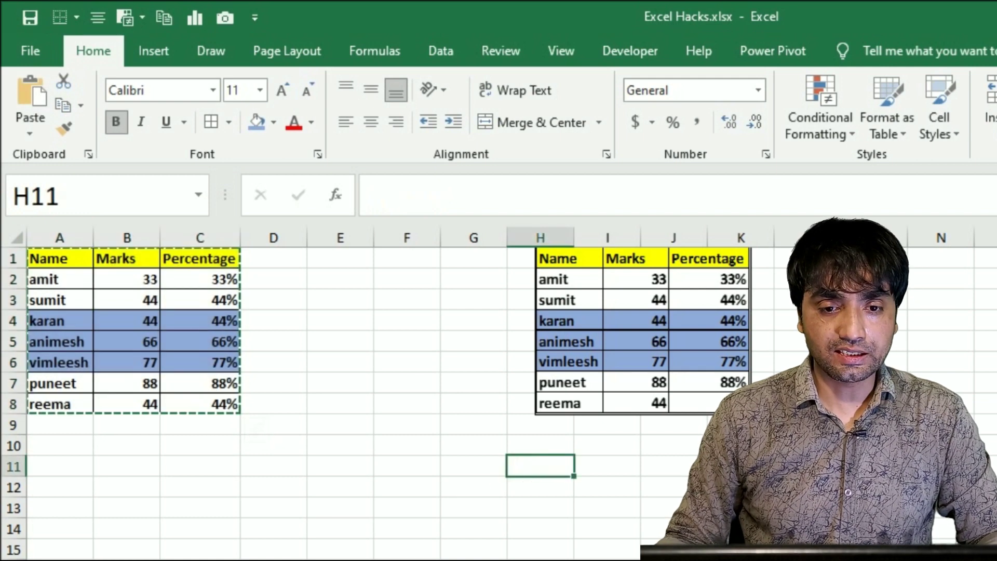
click(30, 134)
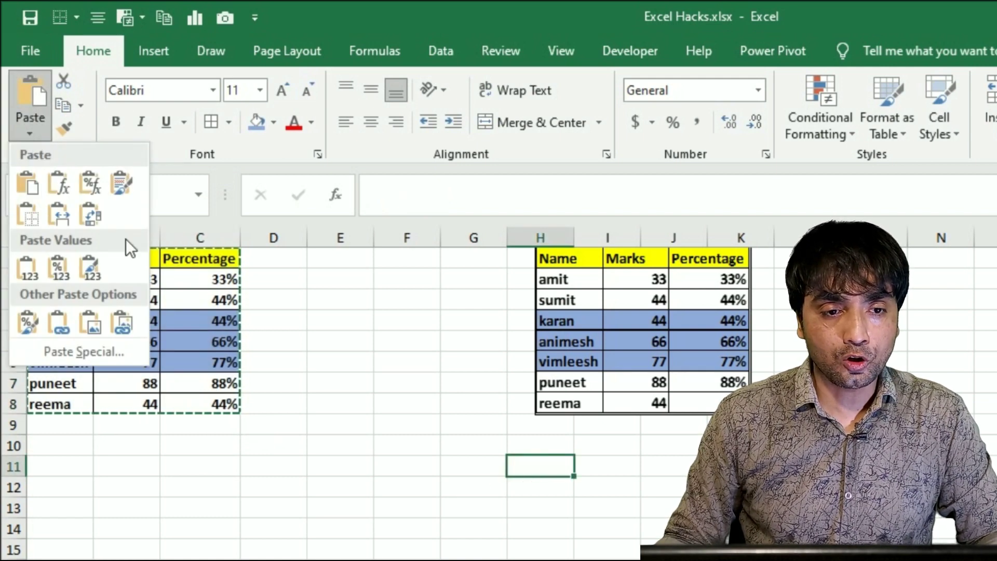
click(131, 318)
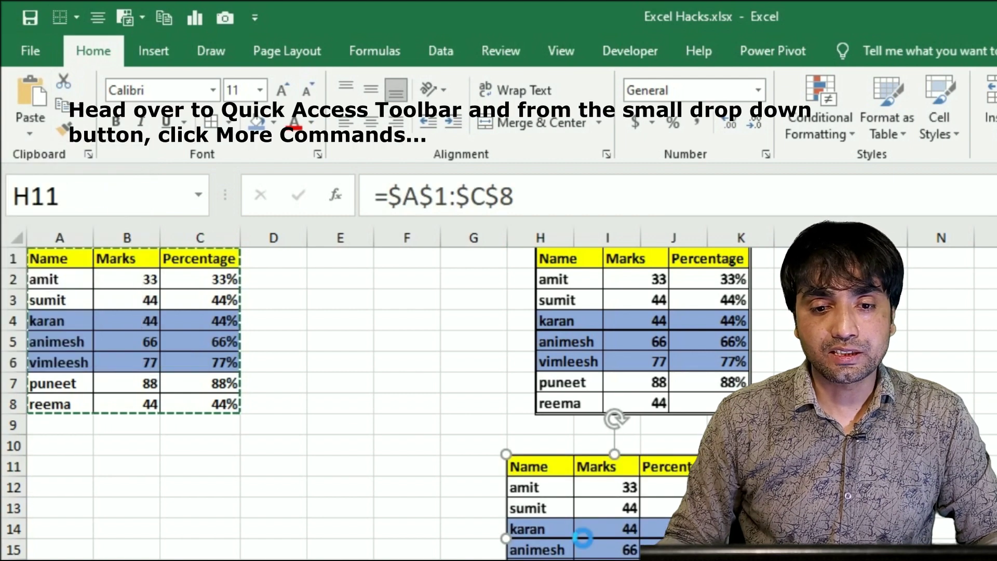
mouse_move(583, 537)
mouse_down()
mouse_move(462, 548)
mouse_move(673, 496)
mouse_move(601, 501)
mouse_up()
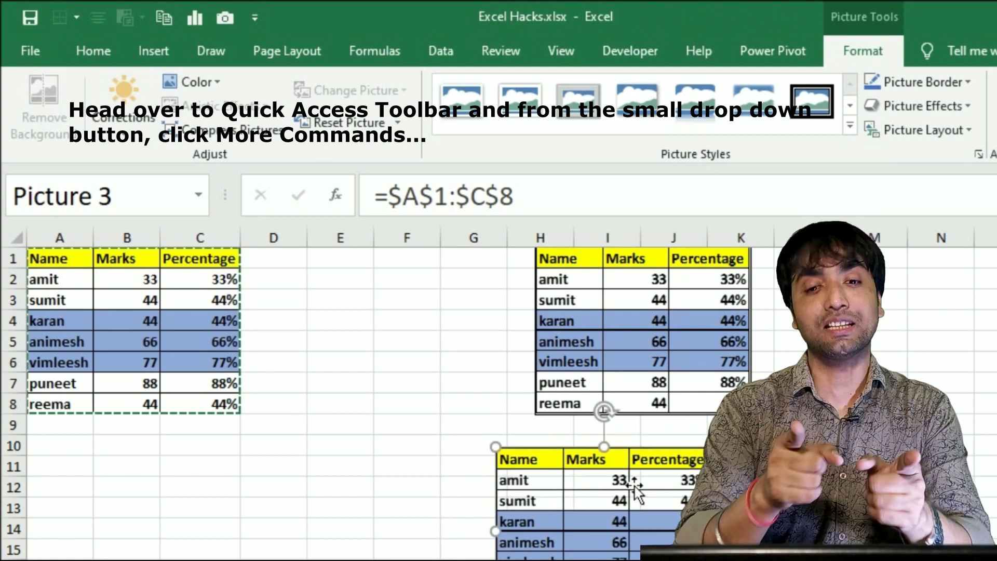
Overwrite the names from A5 down with placeholder text dfsasd, sd and sa.
click(54, 344)
text(dfsasd)
key(Return)
text(sd sa sd)
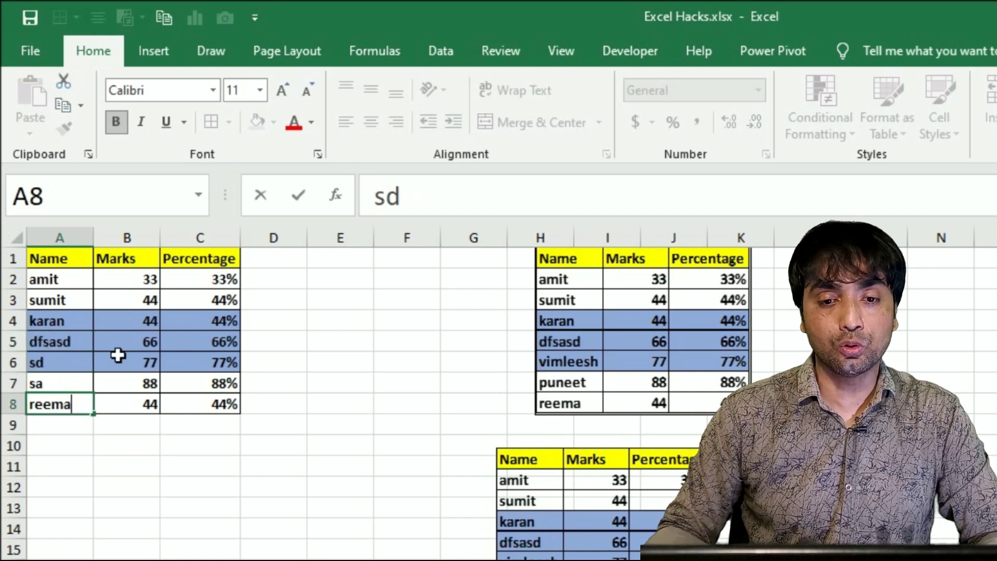
key(Return)
click(177, 558)
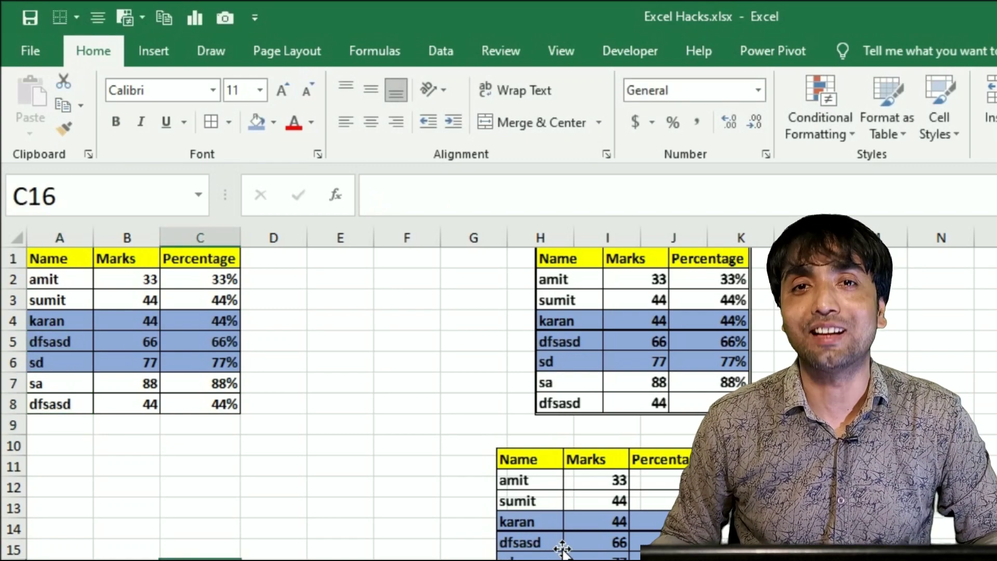